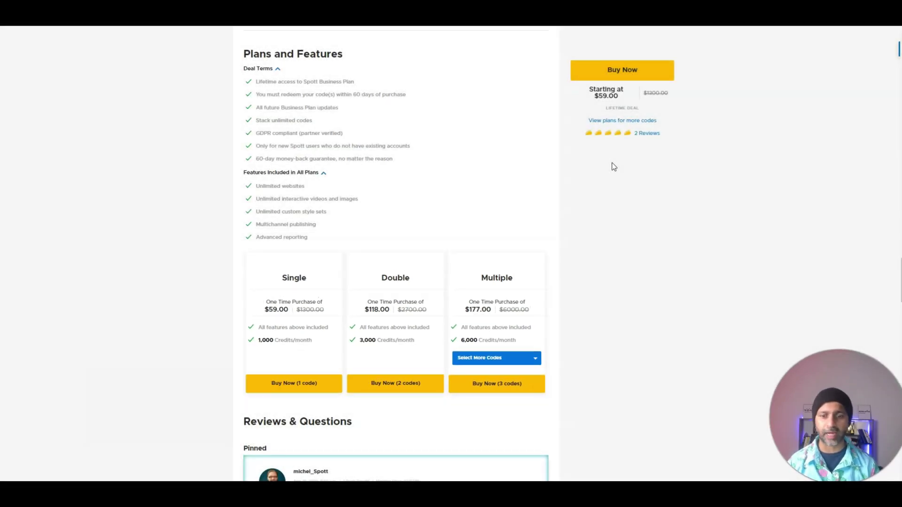
# Check the Multiple plan's code quantities, then finish all onboarding tooltips to land on the Media library
pyautogui.click(526, 357)
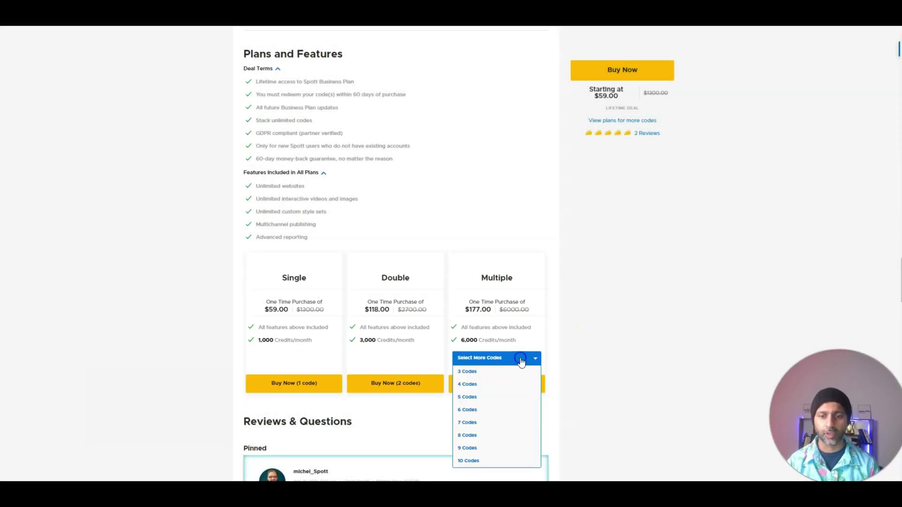
pyautogui.click(344, 345)
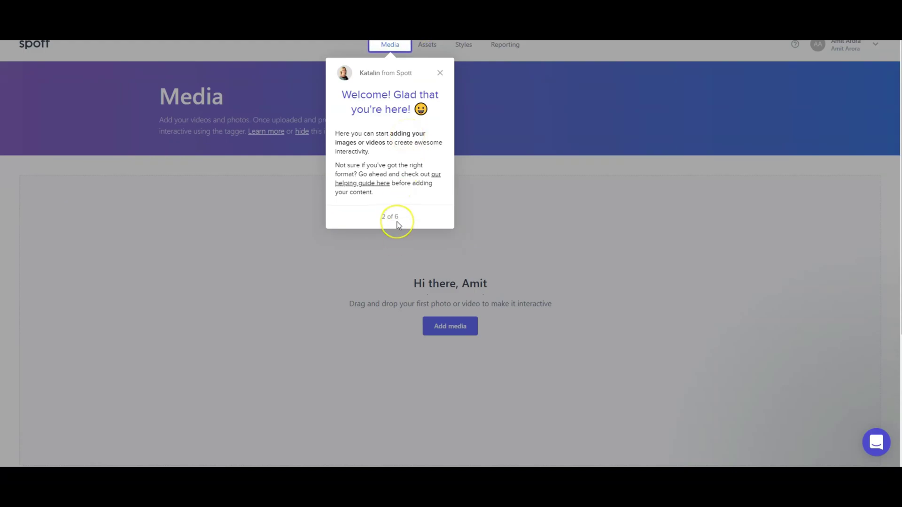
pyautogui.click(394, 47)
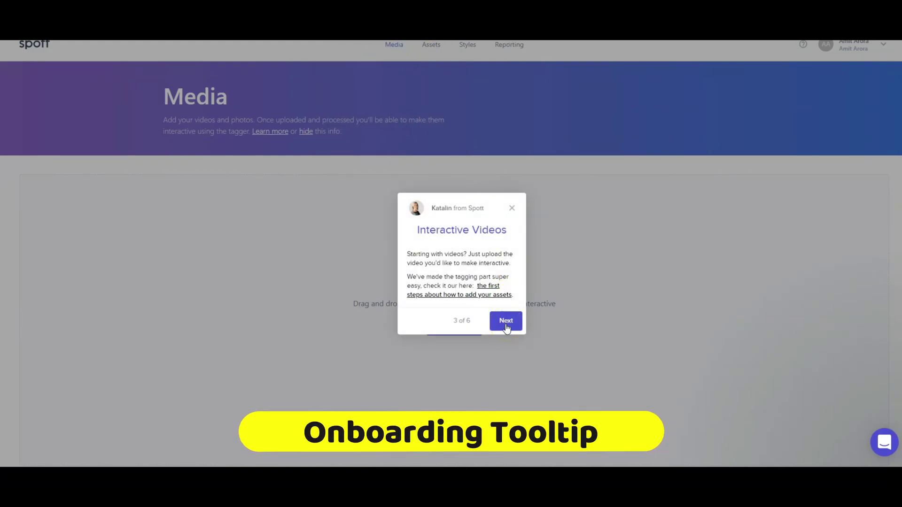
pyautogui.click(506, 323)
pyautogui.click(427, 44)
pyautogui.click(464, 45)
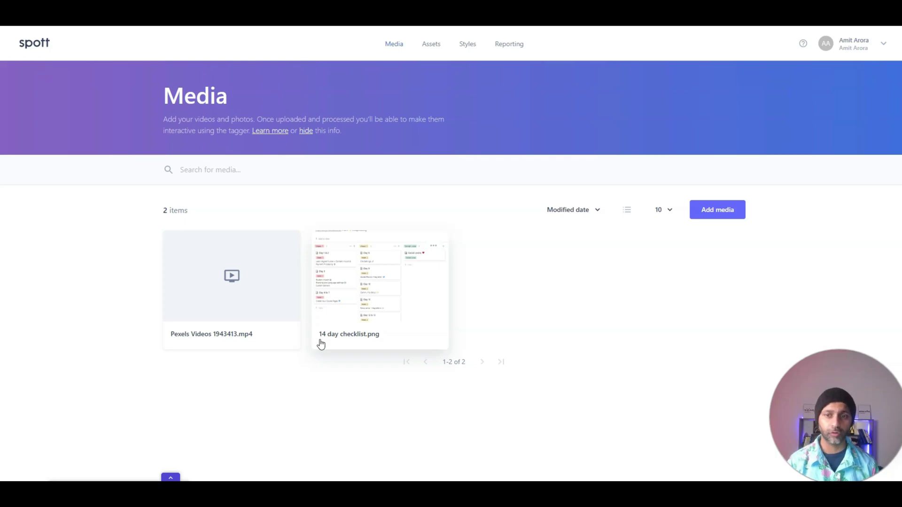
pyautogui.click(321, 344)
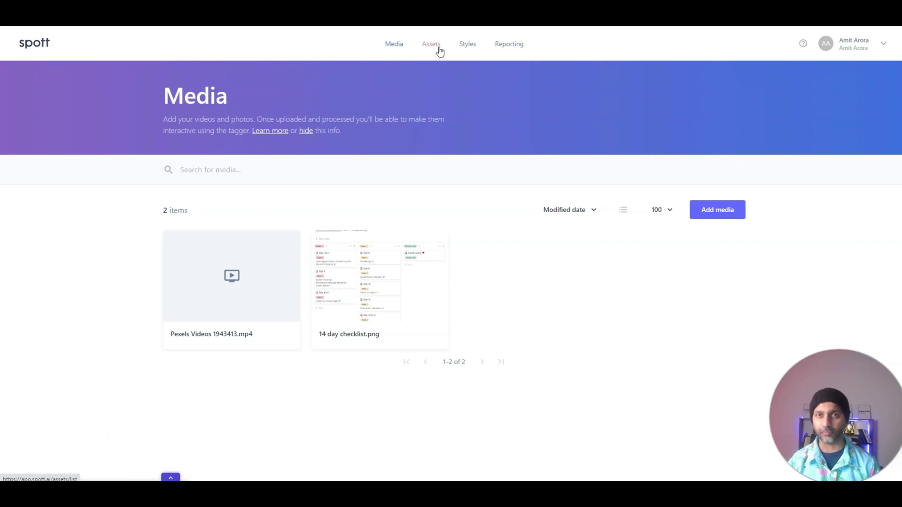
pyautogui.click(464, 44)
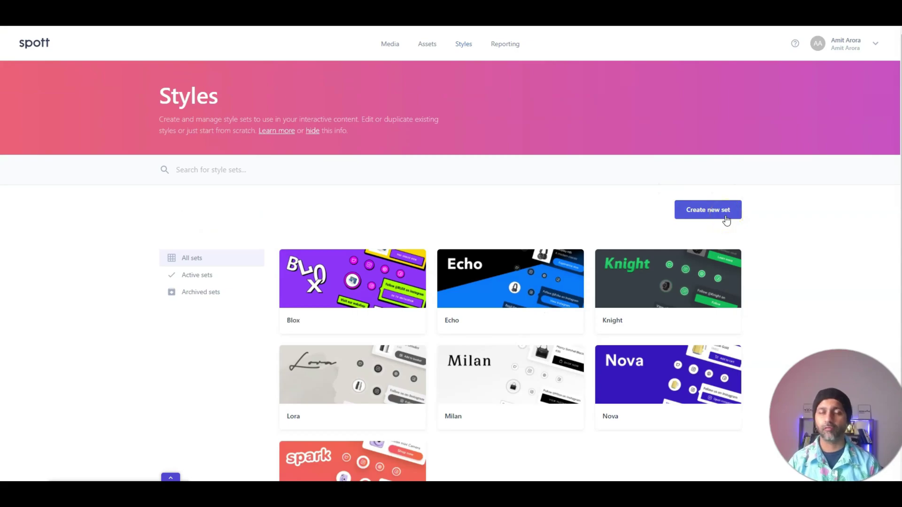
pyautogui.click(505, 46)
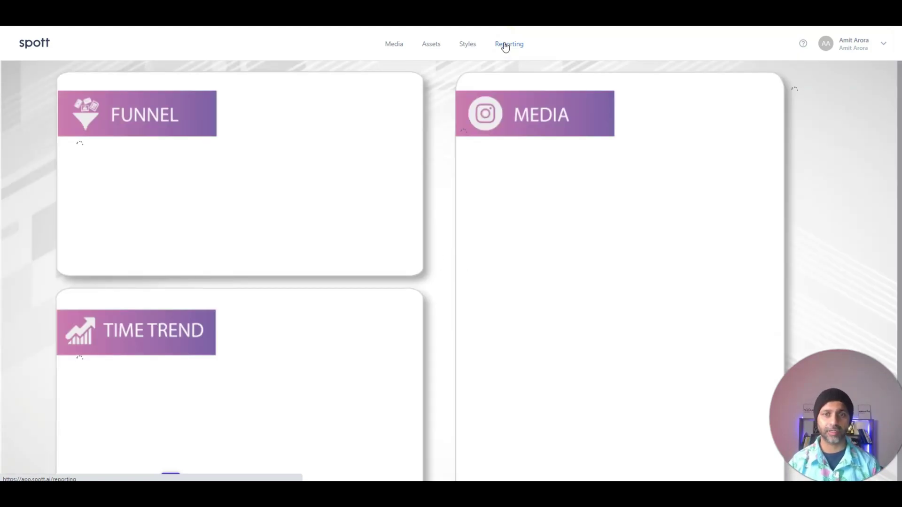
pyautogui.click(392, 46)
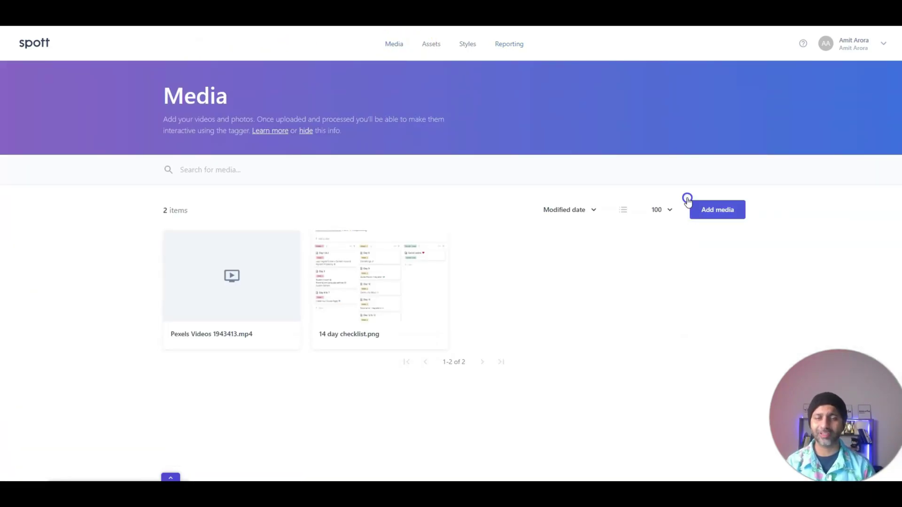
pyautogui.click(392, 278)
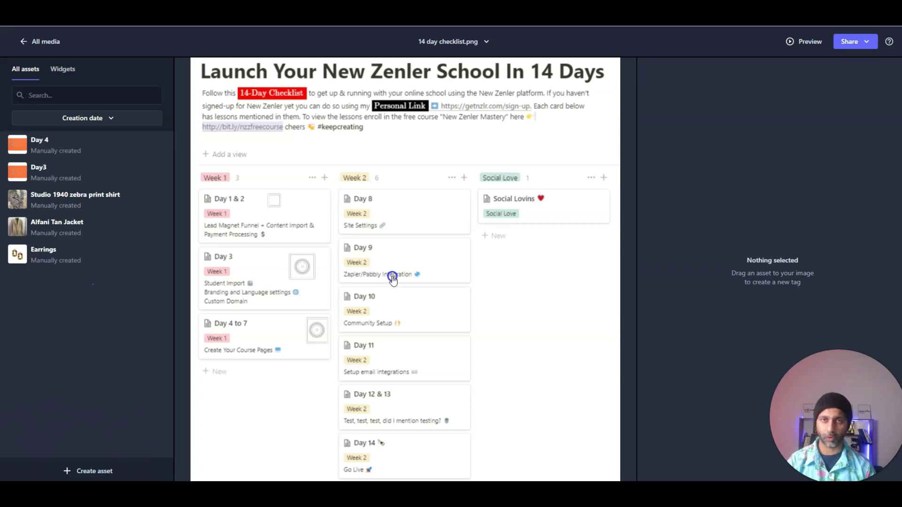
# Place an empty tag beside the Day 8 card on the checklist image and return to All media
pyautogui.click(393, 279)
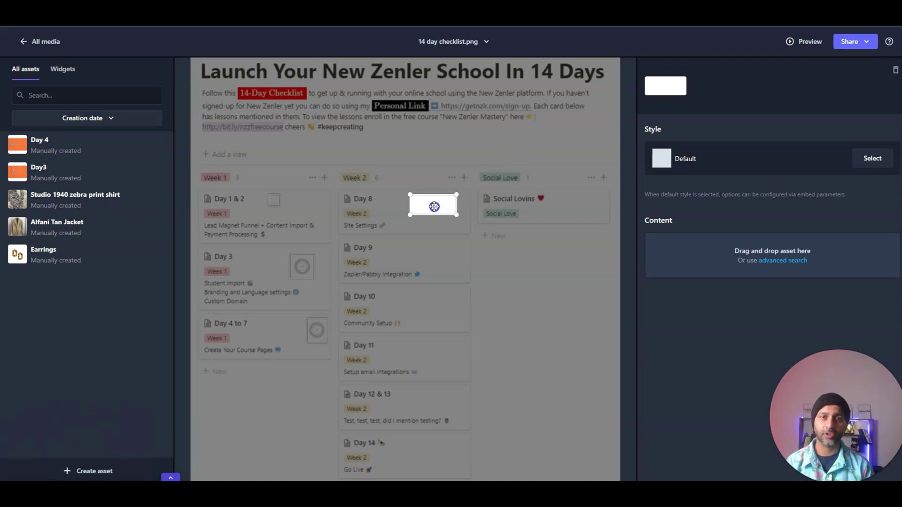
pyautogui.click(42, 42)
# Start a new asset named Day 9 with the pasted Notion page URL and EN language
pyautogui.click(441, 44)
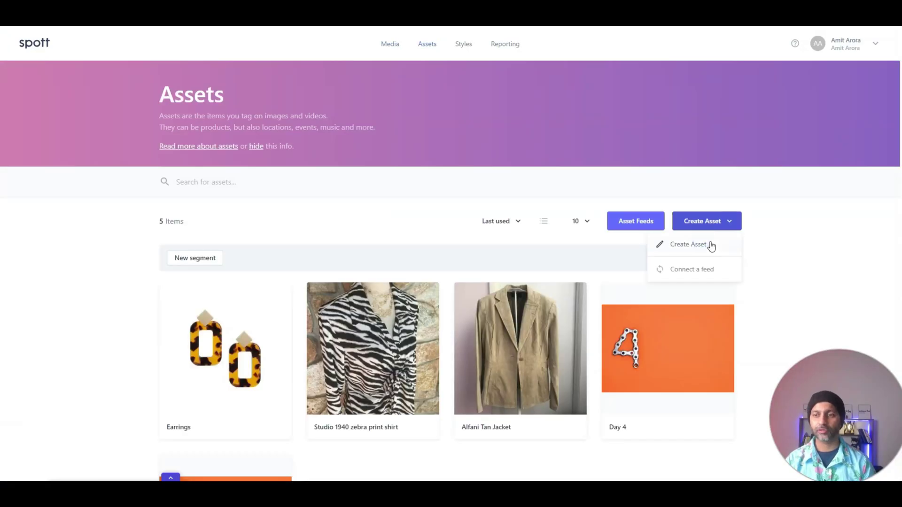
pyautogui.click(709, 245)
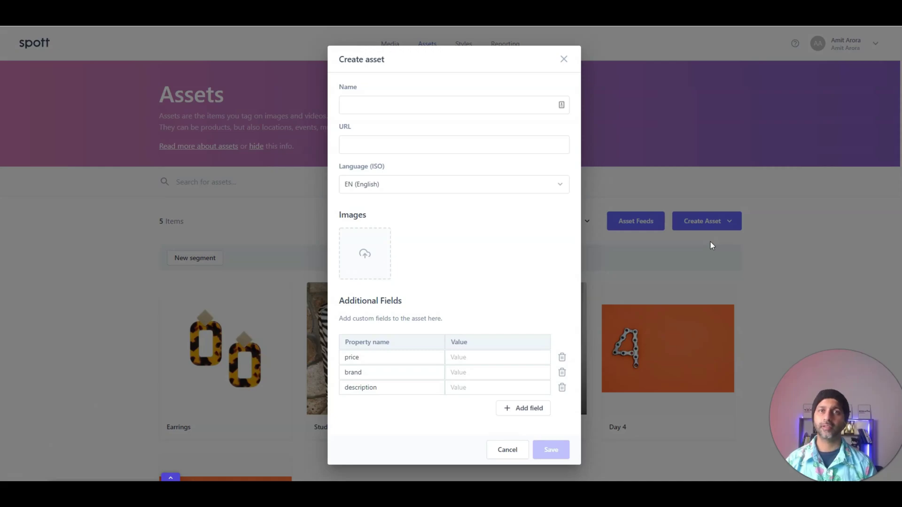
pyautogui.click(512, 111)
pyautogui.write('Day 9')
pyautogui.click(450, 143)
pyautogui.hotkey('ctrl', 'v')
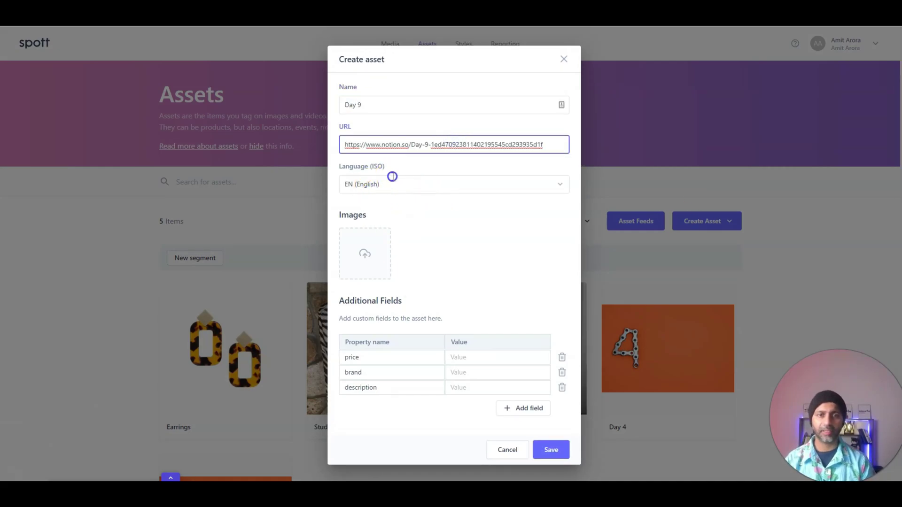
pyautogui.click(434, 192)
pyautogui.moveTo(565, 207)
pyautogui.mouseDown()
pyautogui.moveTo(565, 297)
pyautogui.moveTo(566, 201)
pyautogui.mouseUp()
pyautogui.click(413, 183)
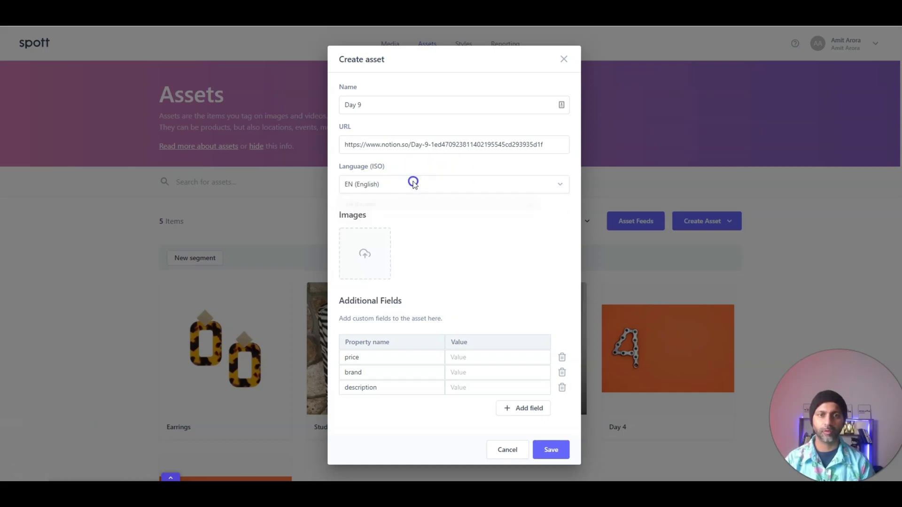
# Add a custom property row named course_pr and save the Day 9 asset
pyautogui.click(375, 261)
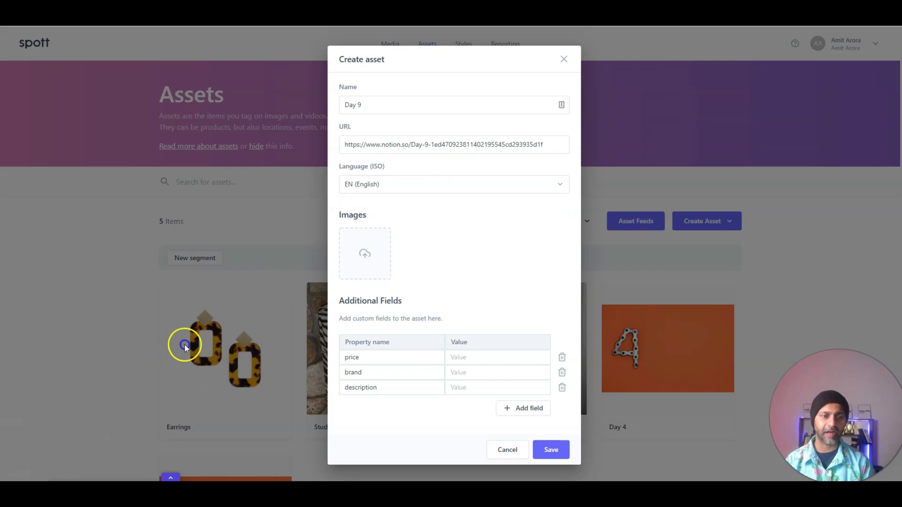
pyautogui.click(380, 269)
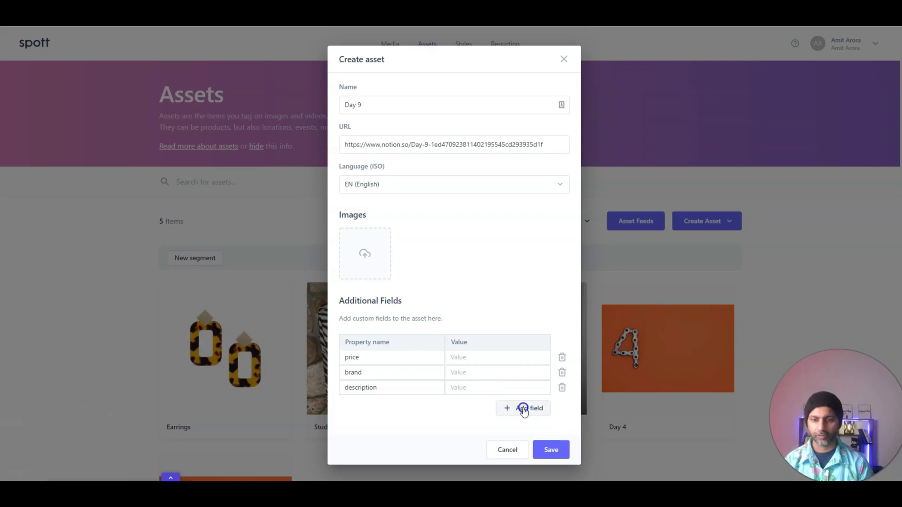
pyautogui.click(524, 409)
pyautogui.click(369, 401)
pyautogui.write('course_pr')
pyautogui.click(545, 459)
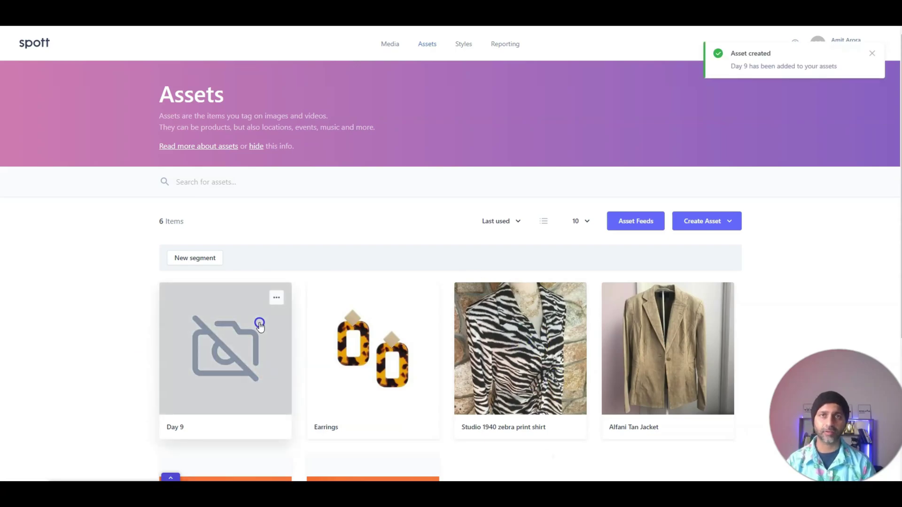
# Open 14 day checklist.png for tagging and browse the asset sort options and widget sets
pyautogui.click(396, 45)
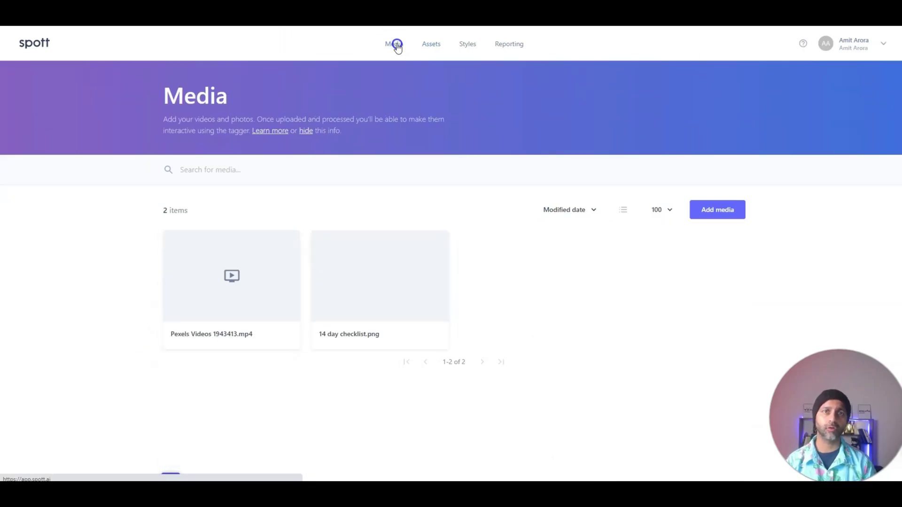
pyautogui.click(408, 280)
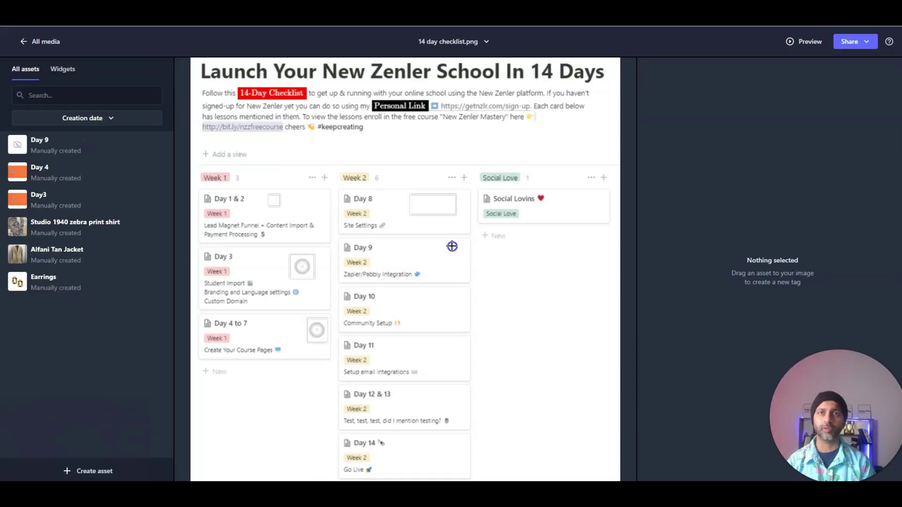
pyautogui.click(57, 96)
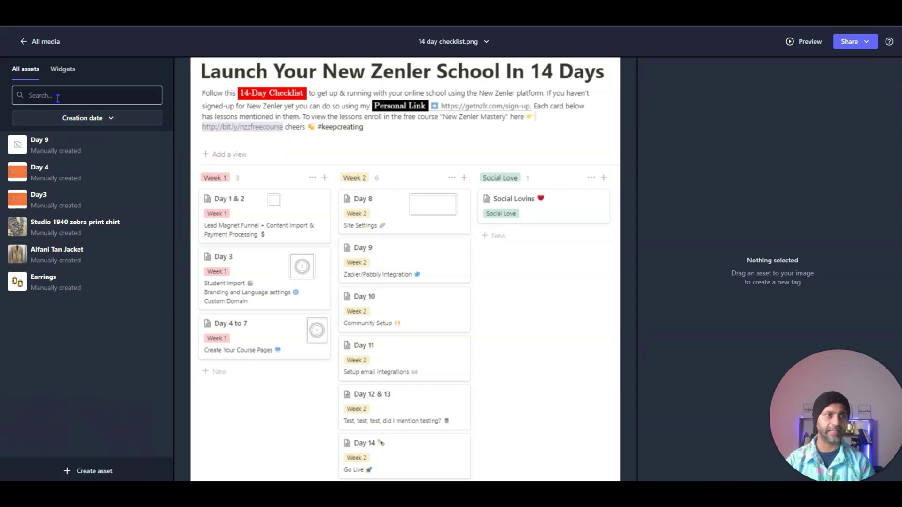
pyautogui.click(121, 123)
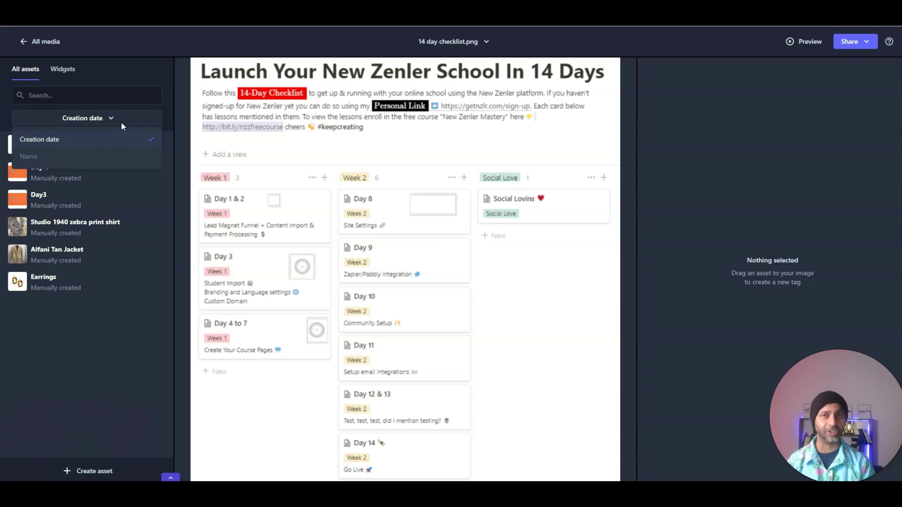
pyautogui.click(63, 69)
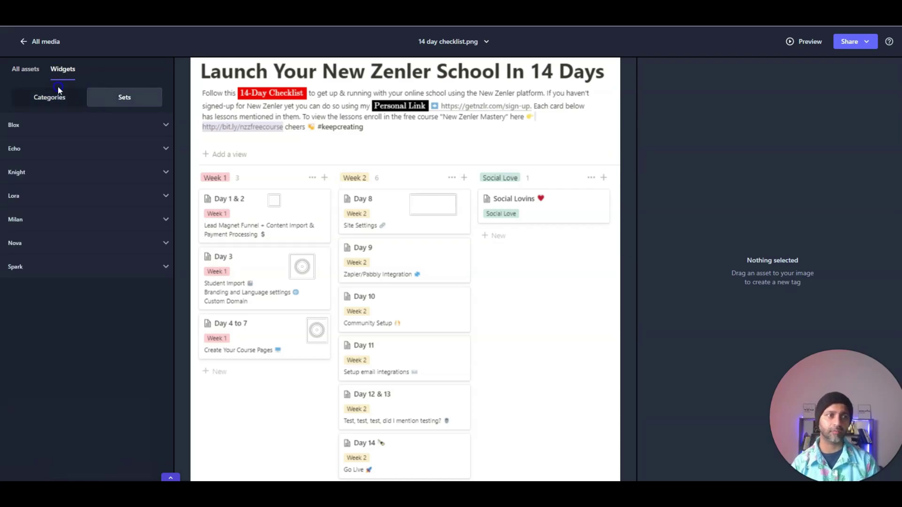
pyautogui.click(21, 264)
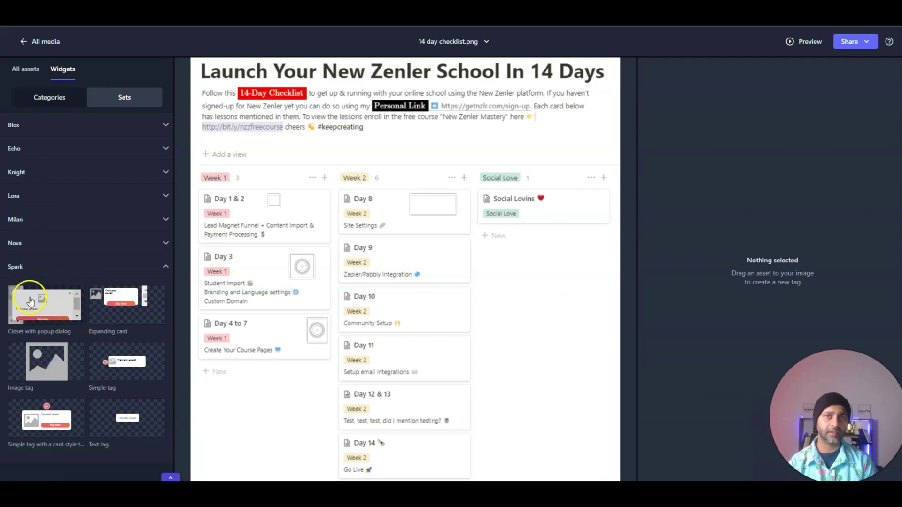
pyautogui.click(73, 269)
# Drag a Simple tag from the ASSET widget category onto the image beside the Day 9 card
pyautogui.click(60, 98)
pyautogui.click(74, 129)
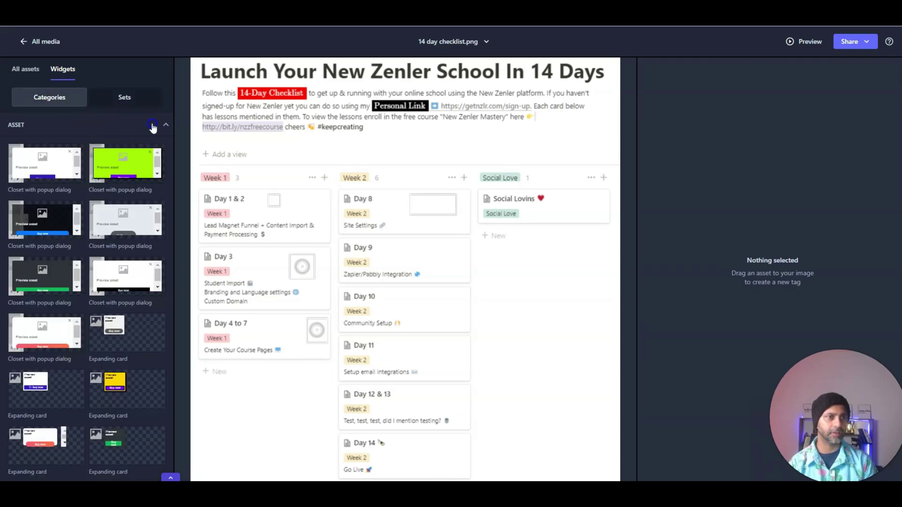
pyautogui.scroll(-8, 151, 225)
pyautogui.scroll(-5, 151, 226)
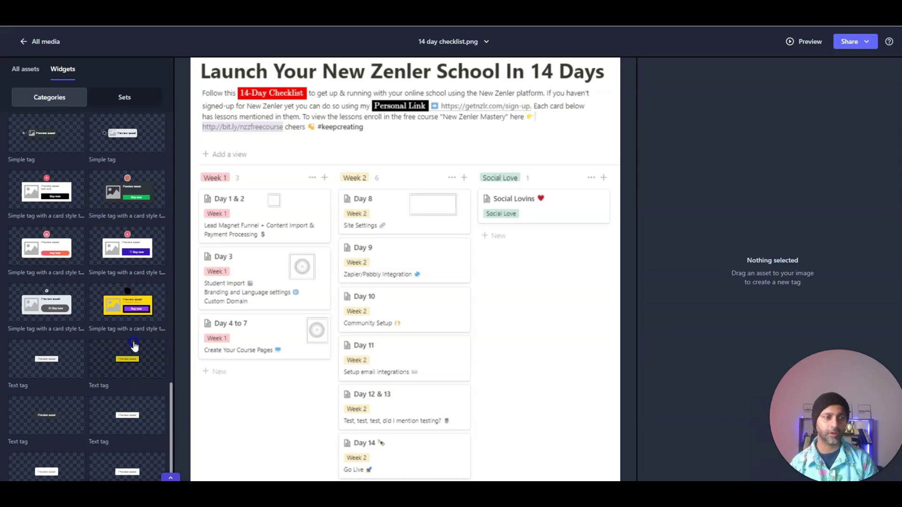
pyautogui.scroll(3, 154, 410)
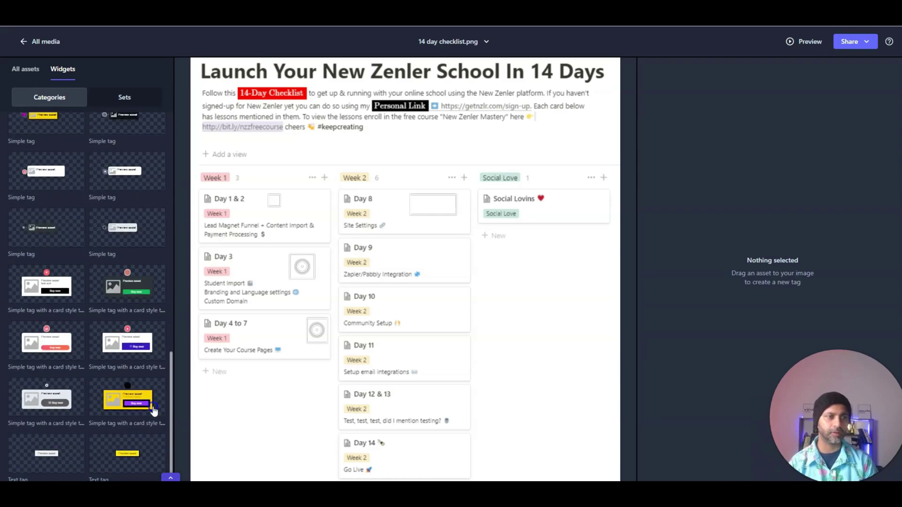
pyautogui.scroll(1, 153, 410)
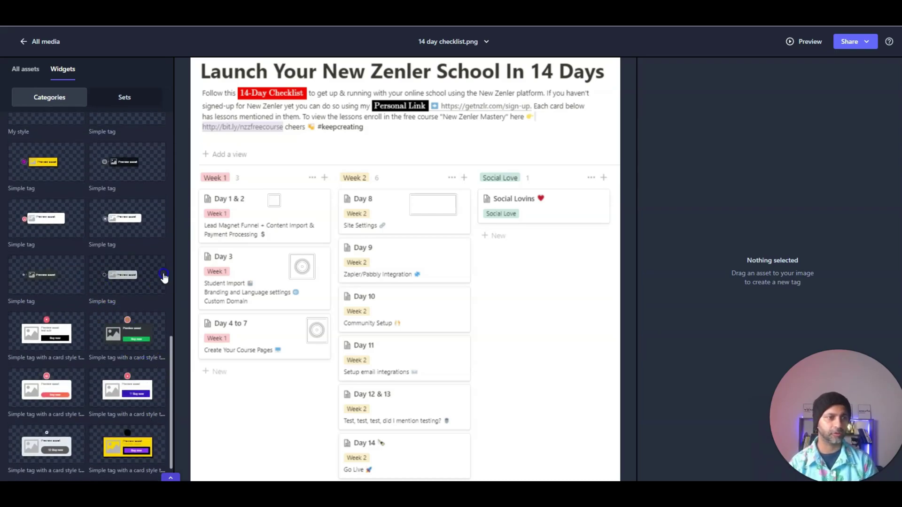
pyautogui.moveTo(132, 290); pyautogui.dragTo(403, 266)
pyautogui.moveTo(400, 263); pyautogui.dragTo(445, 259)
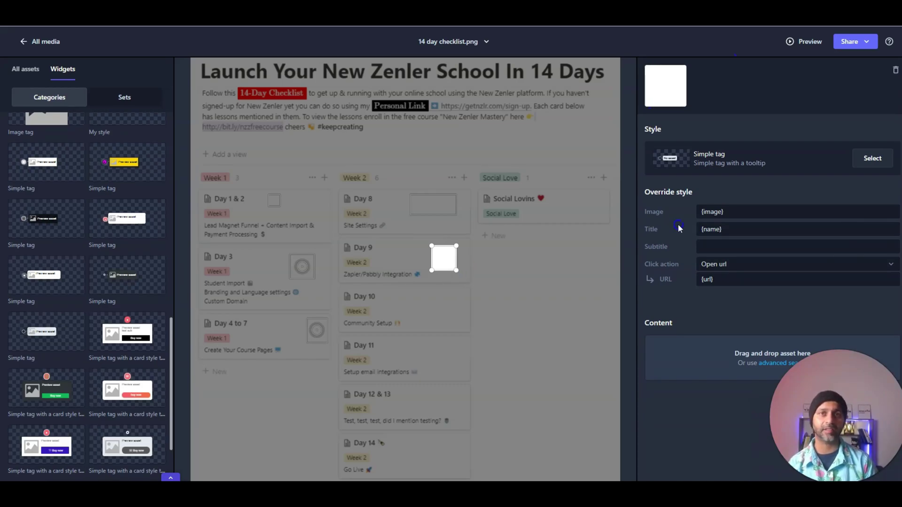
# Review the tag's Image override and URL, keep 'Open url' as click action, and preview the embed
pyautogui.click(708, 211)
pyautogui.moveTo(731, 211); pyautogui.dragTo(694, 239)
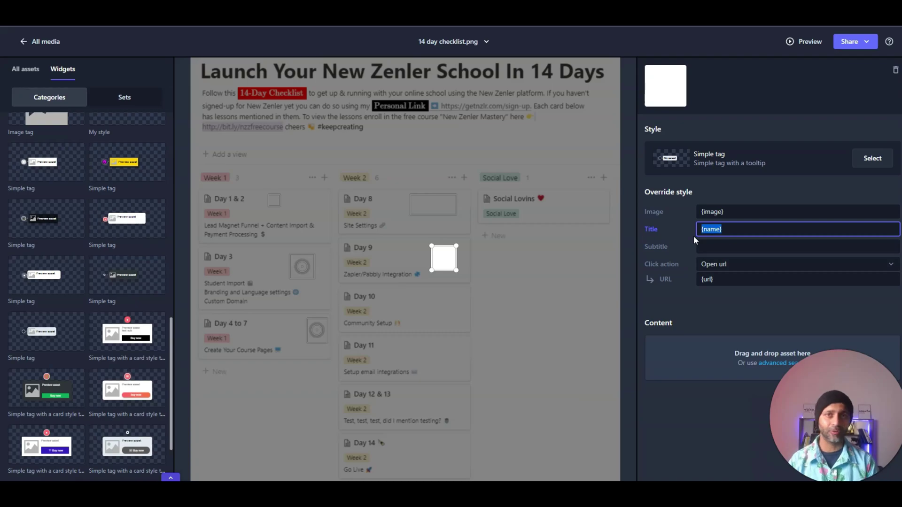
pyautogui.click(715, 281)
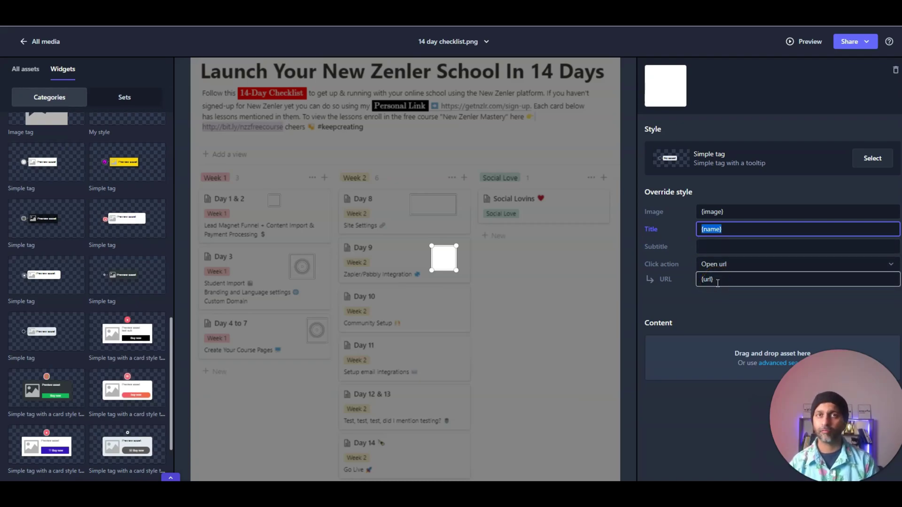
pyautogui.click(664, 262)
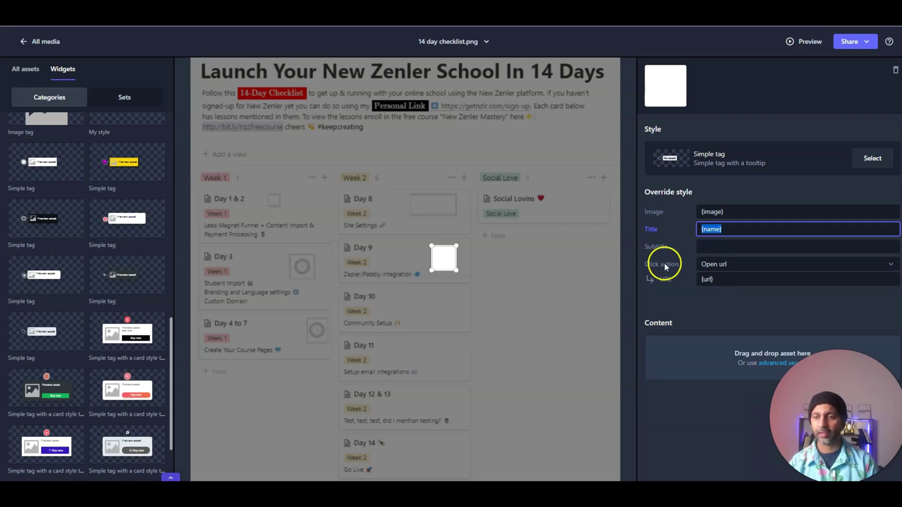
pyautogui.click(782, 264)
pyautogui.click(765, 305)
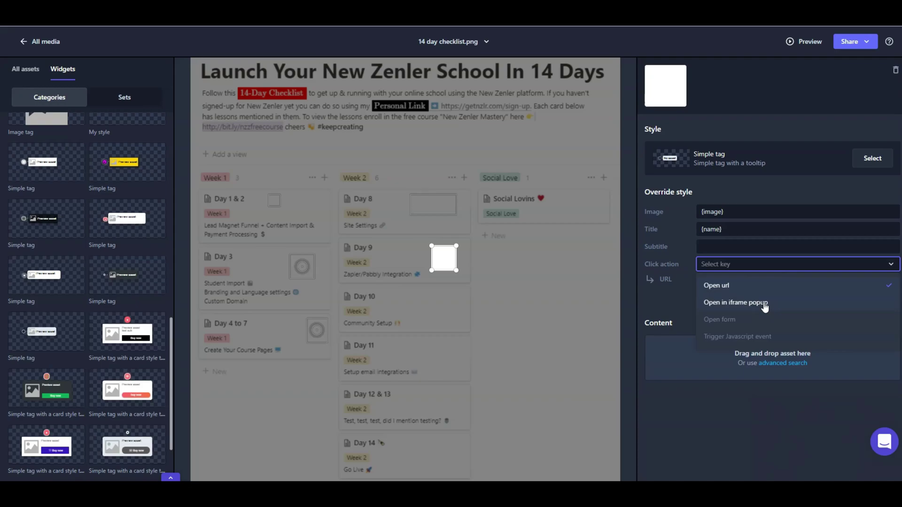
pyautogui.click(767, 286)
pyautogui.click(768, 286)
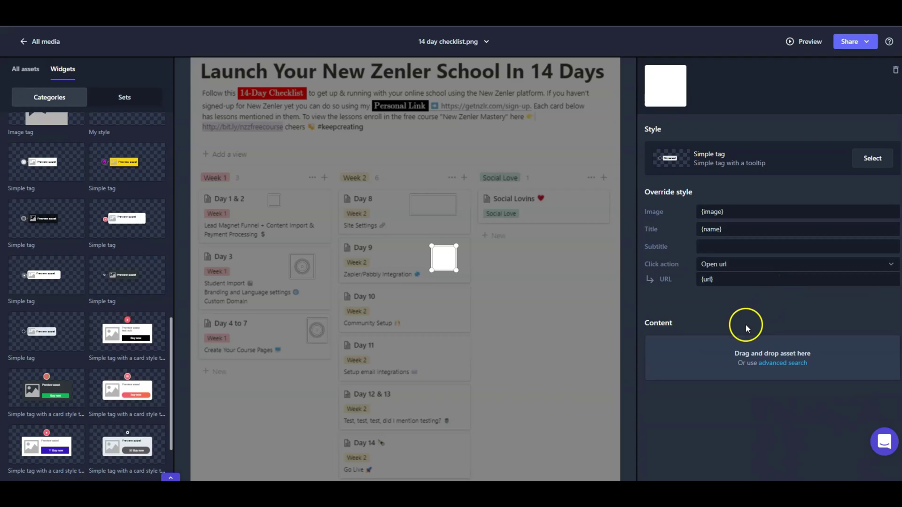
pyautogui.click(804, 44)
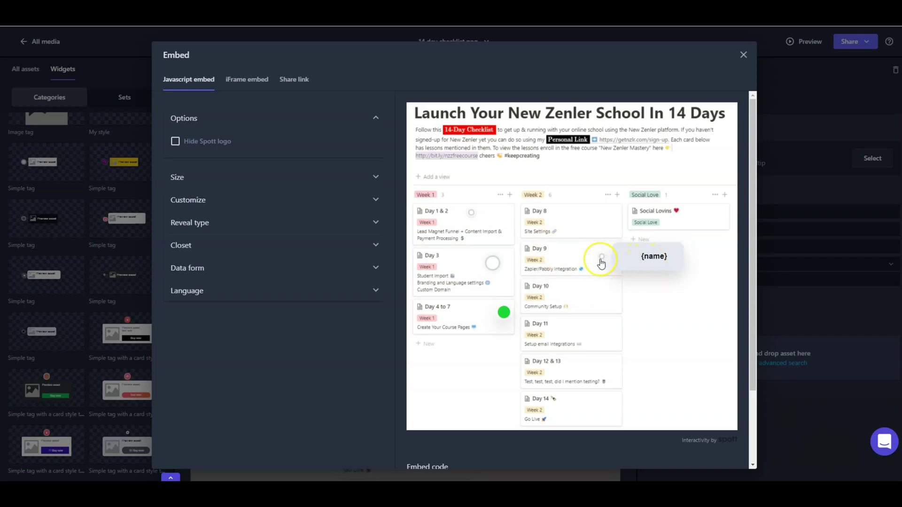
# Test the tag link in the preview, then retitle the tag to Day 9, keeping 'Open url'
pyautogui.click(603, 259)
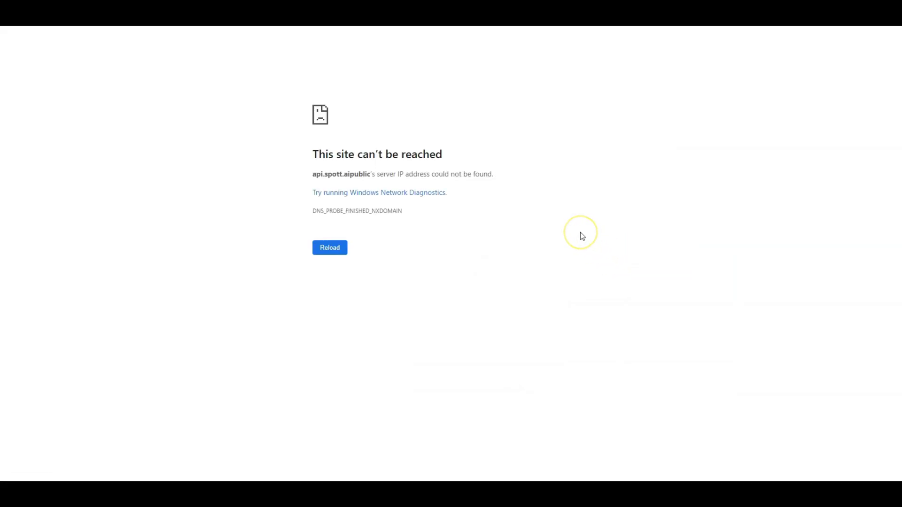
pyautogui.hotkey('ctrl', 'w')
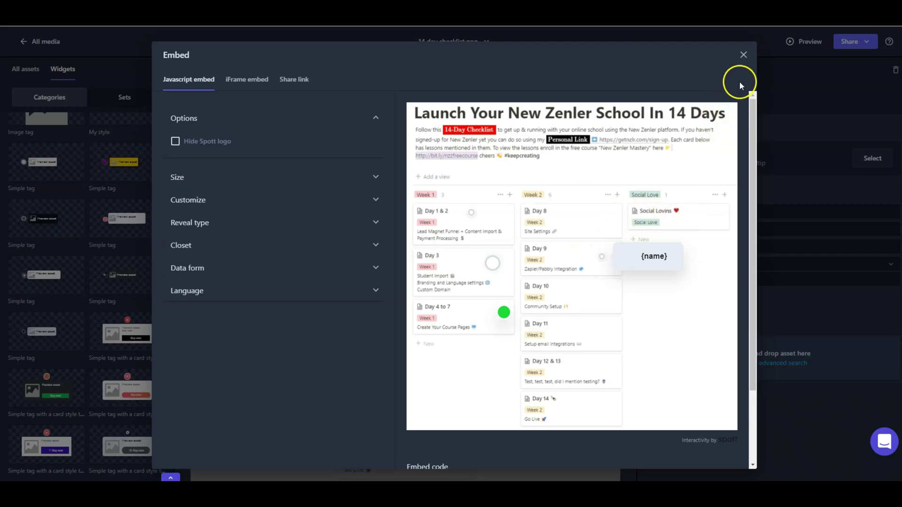
pyautogui.click(743, 55)
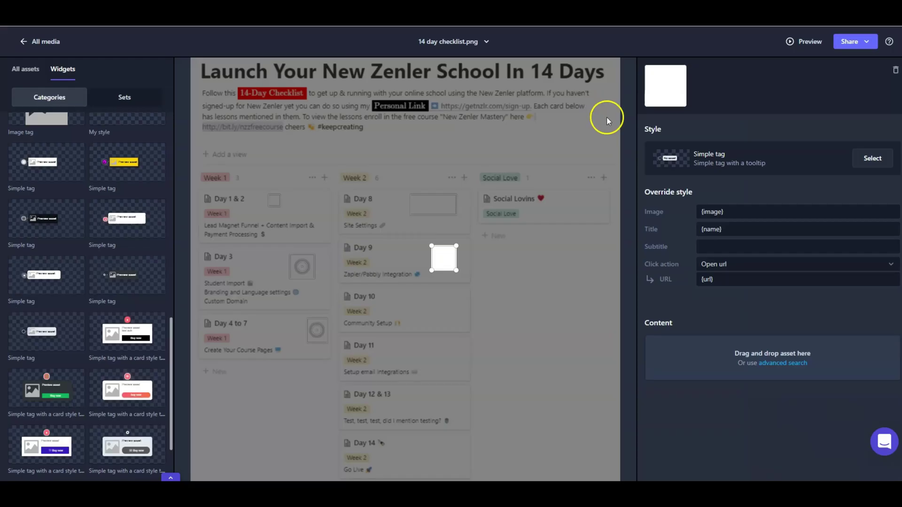
pyautogui.moveTo(750, 229); pyautogui.dragTo(664, 230)
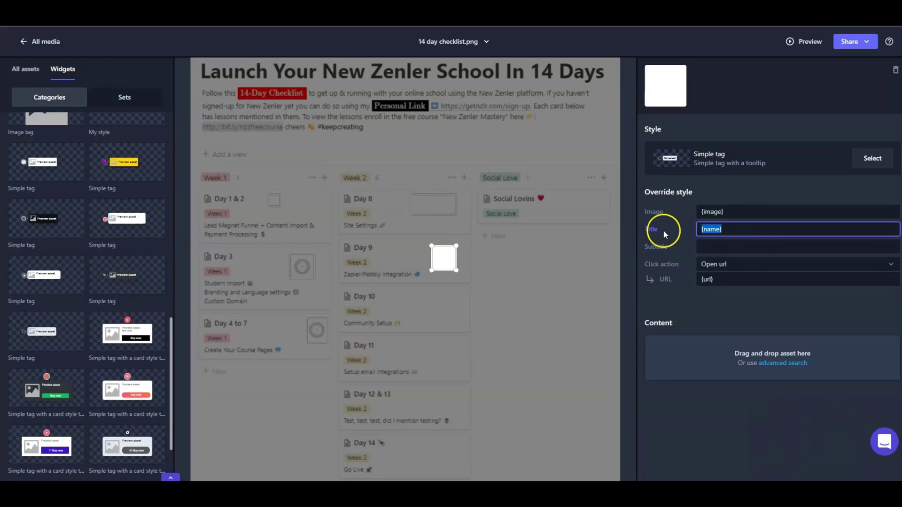
pyautogui.write('Day 9')
pyautogui.click(712, 265)
pyautogui.click(714, 284)
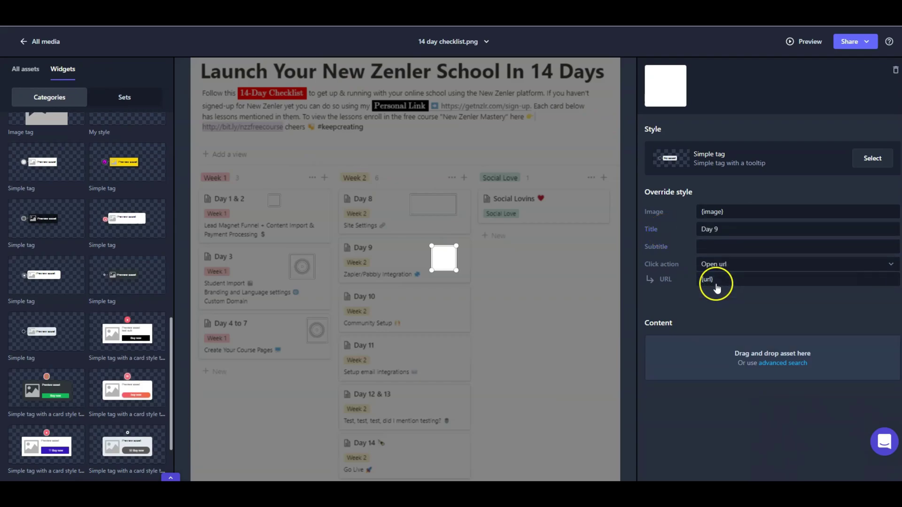
# Load the Day 9 asset's Notion URL in a new browser tab, then reopen 14 day checklist.png
pyautogui.click(32, 42)
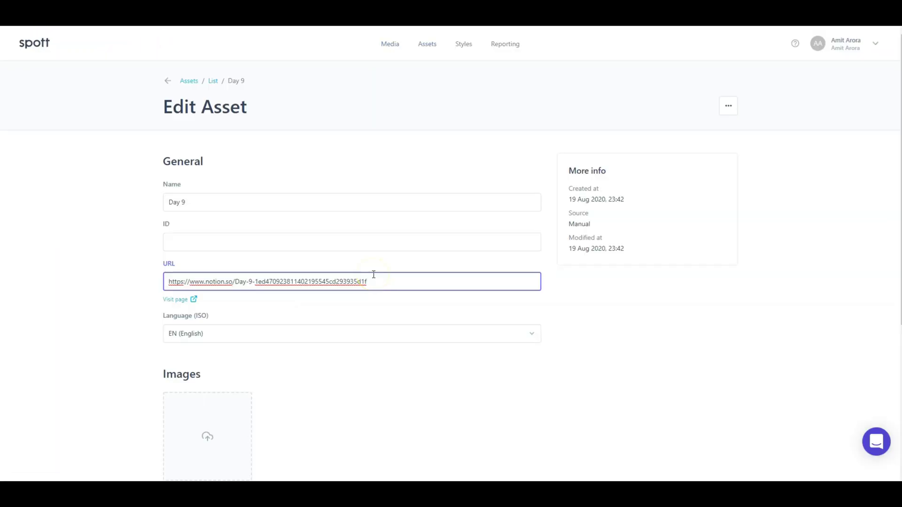
pyautogui.click(373, 274)
pyautogui.hotkey('ctrl', 'a')
pyautogui.hotkey('ctrl', 'c')
pyautogui.hotkey('ctrl', 't')
pyautogui.hotkey('ctrl', 'v')
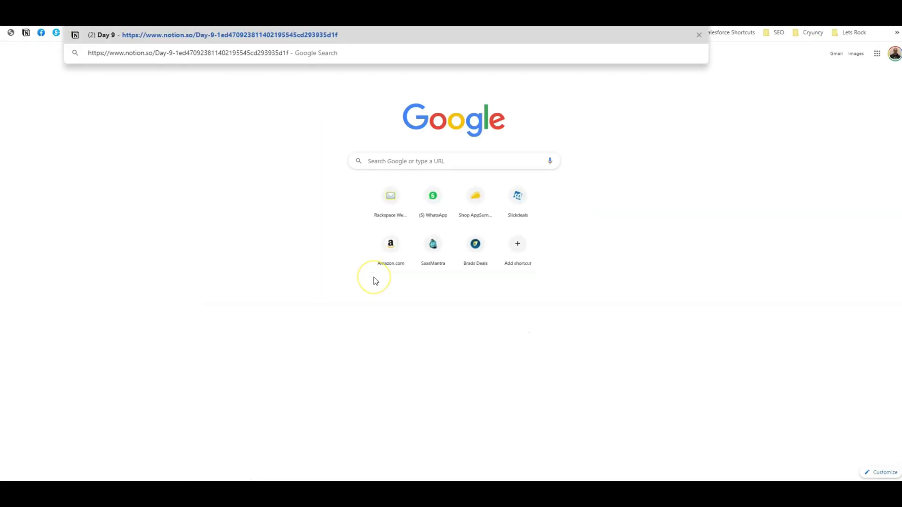
pyautogui.press('Return')
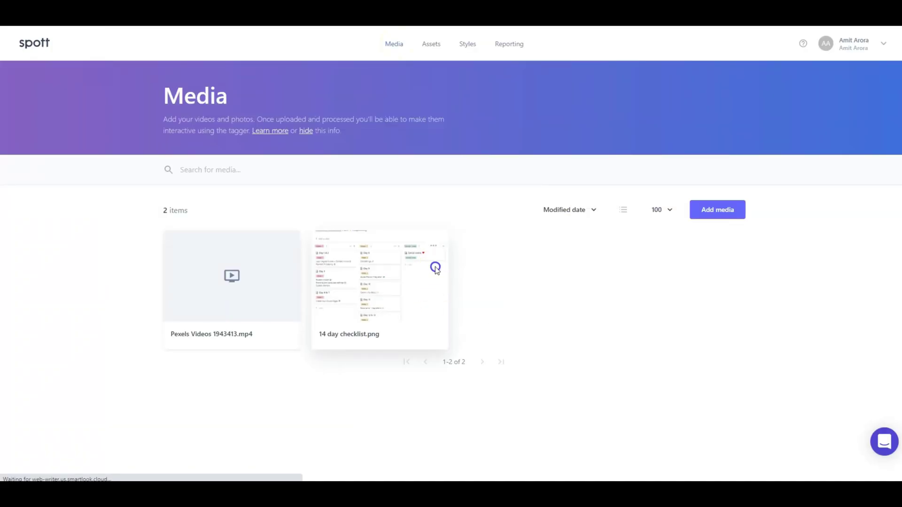
pyautogui.click(436, 268)
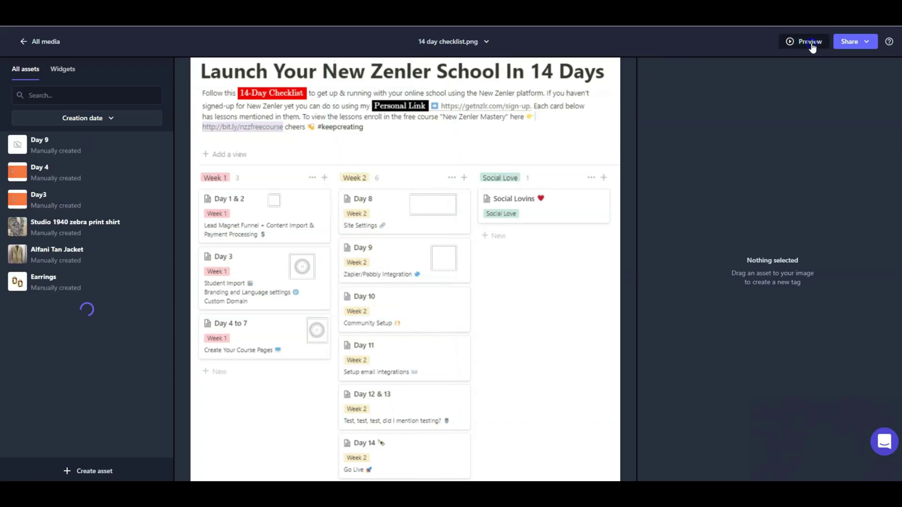
# Preview the checklist, test the Day 4 card link, hide the Spott logo and keep responsive size
pyautogui.click(809, 42)
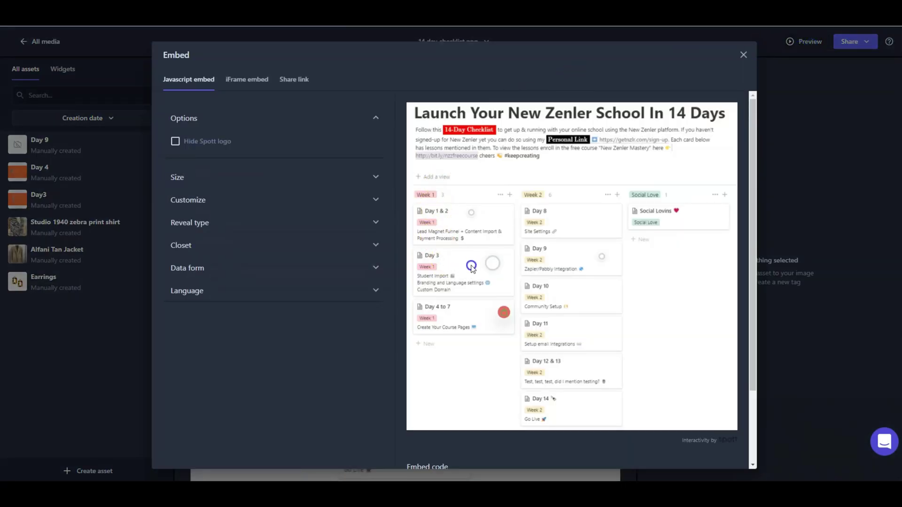
pyautogui.click(503, 312)
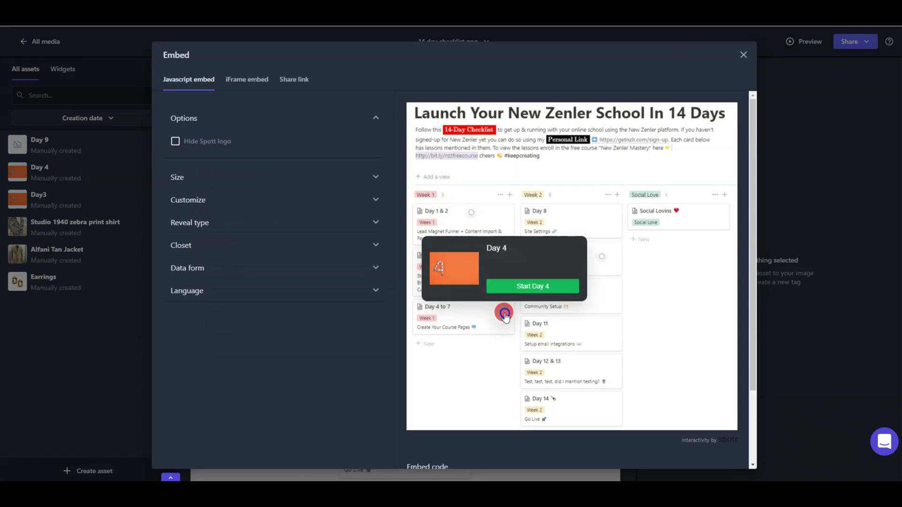
pyautogui.click(546, 291)
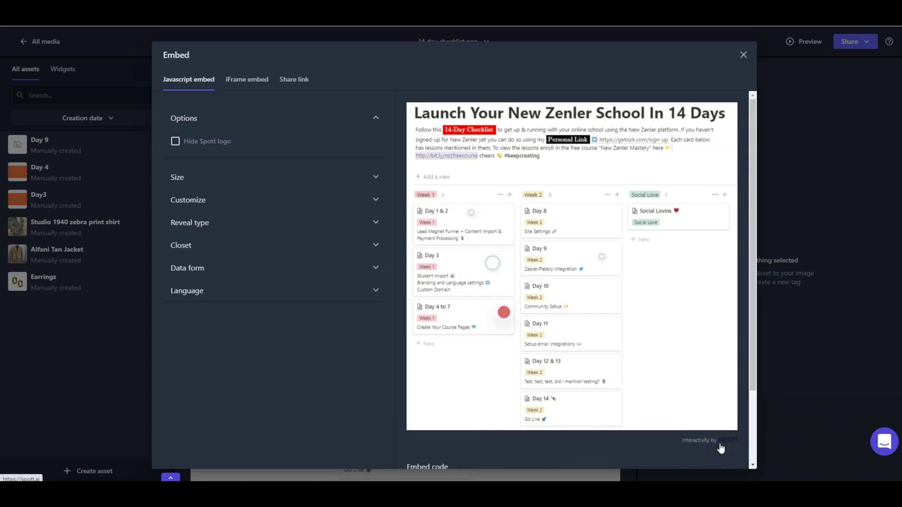
pyautogui.click(175, 141)
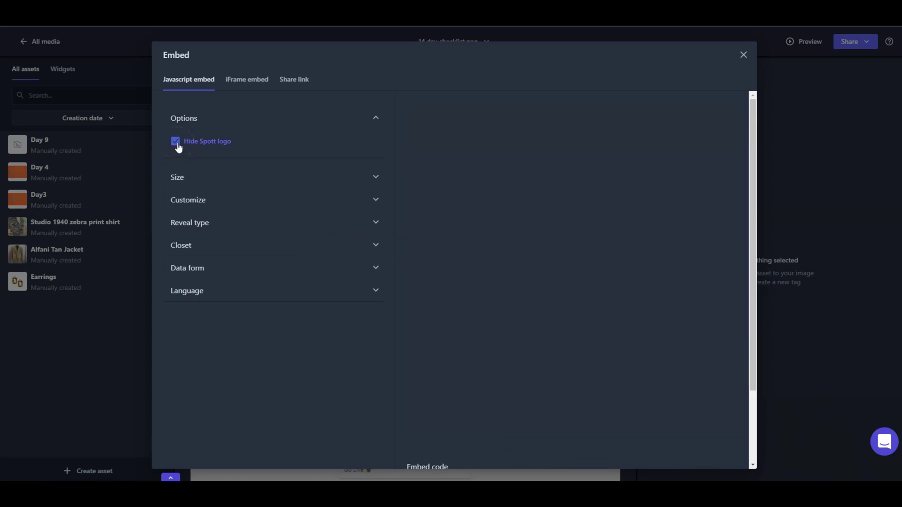
pyautogui.click(368, 169)
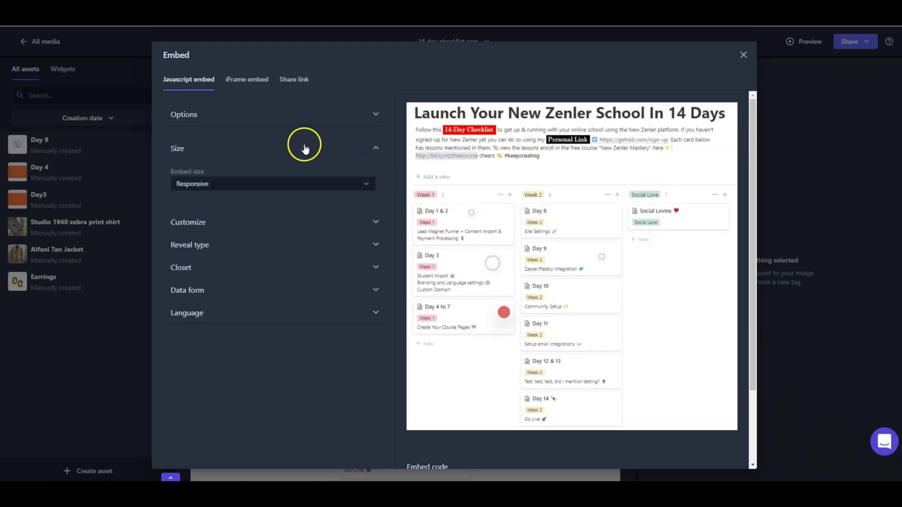
pyautogui.click(248, 187)
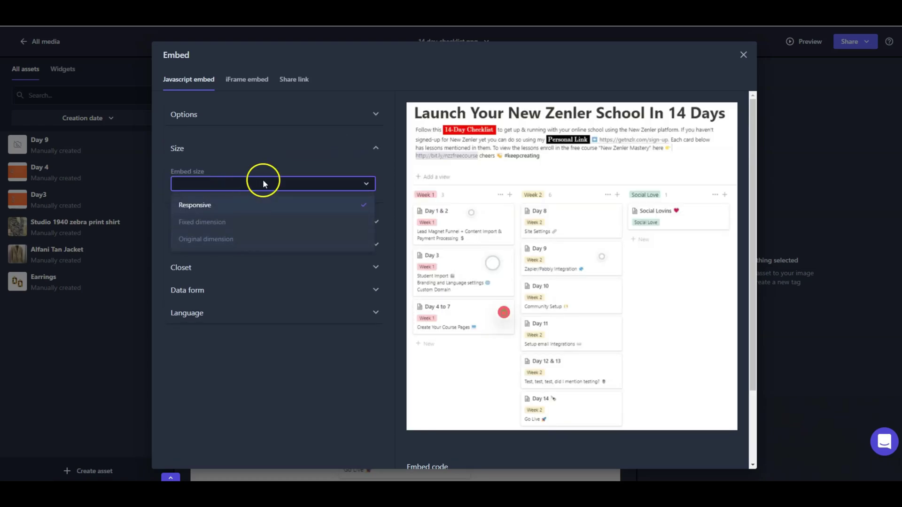
pyautogui.click(264, 183)
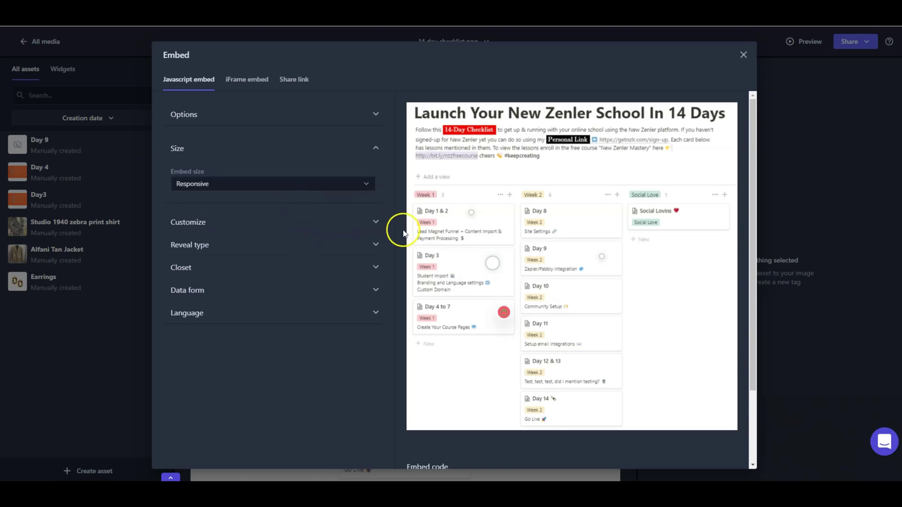
# Set hotspots to reveal with a flash, try it, and expand the data form and language settings
pyautogui.click(376, 244)
pyautogui.click(273, 230)
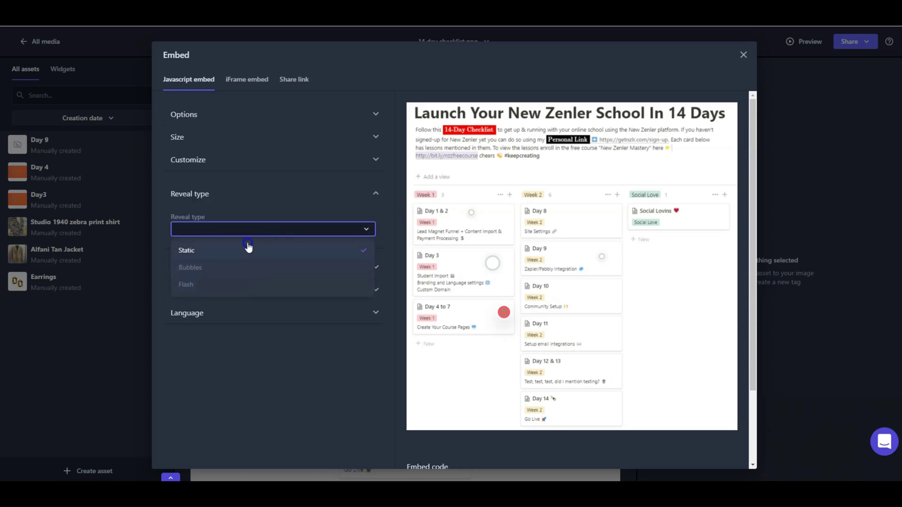
pyautogui.click(235, 285)
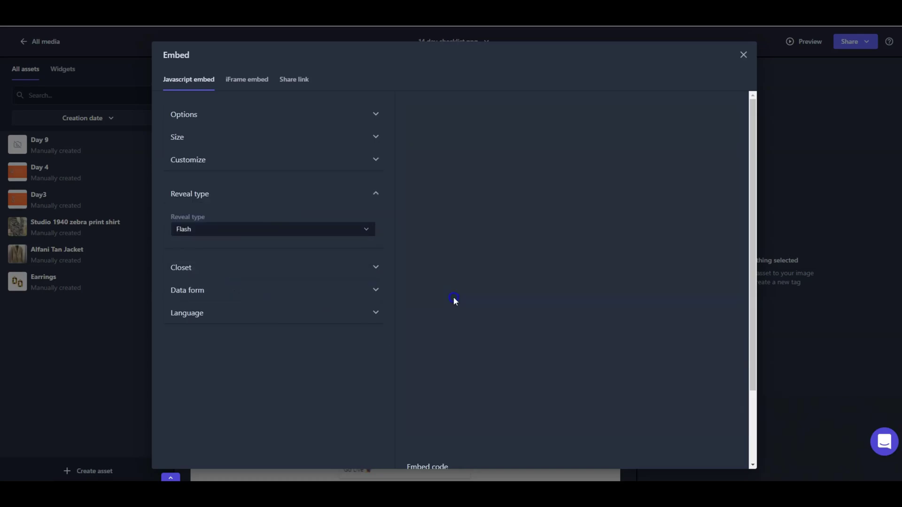
pyautogui.click(479, 281)
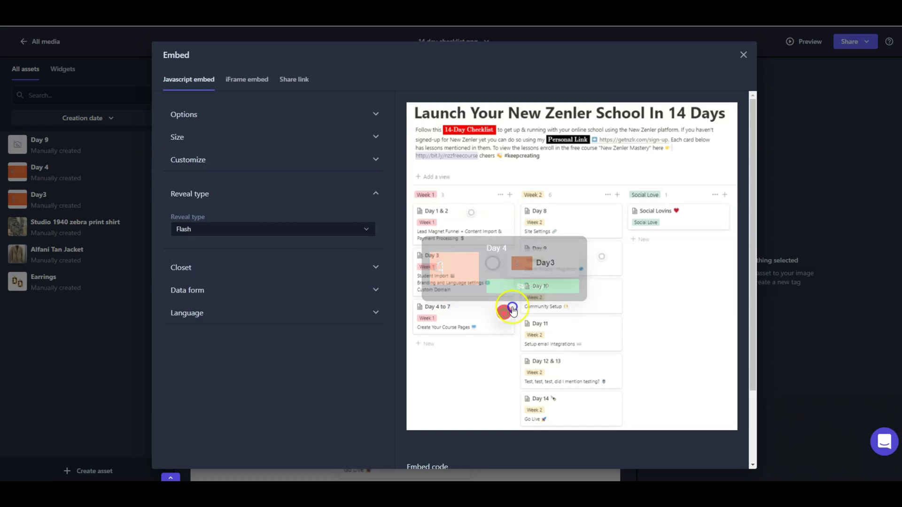
pyautogui.click(266, 290)
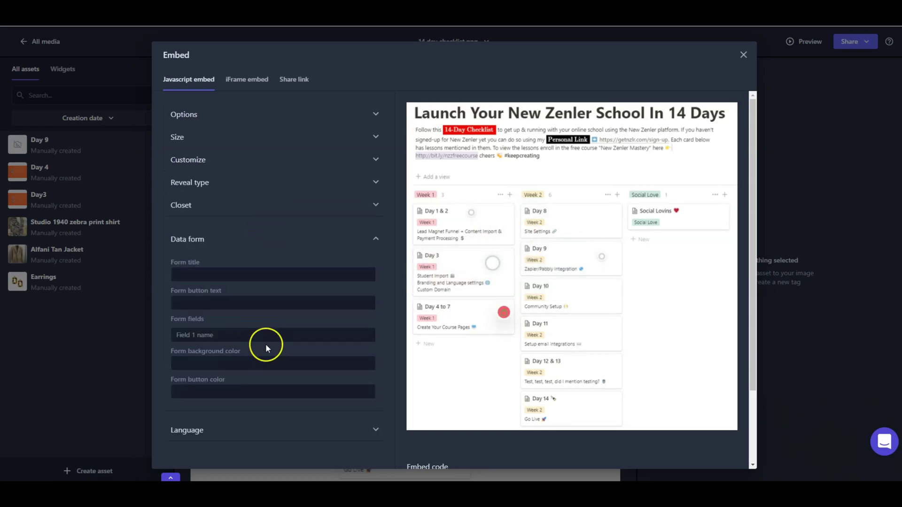
pyautogui.scroll(-2, 265, 344)
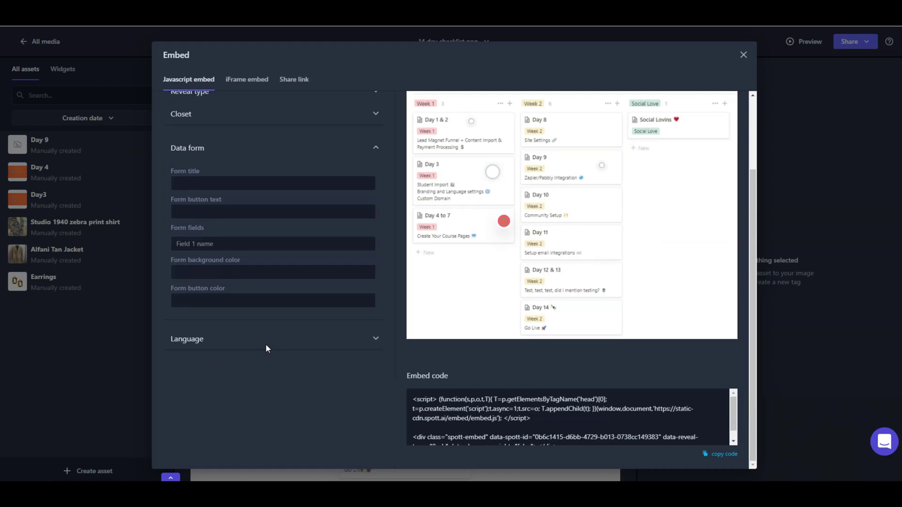
pyautogui.click(254, 331)
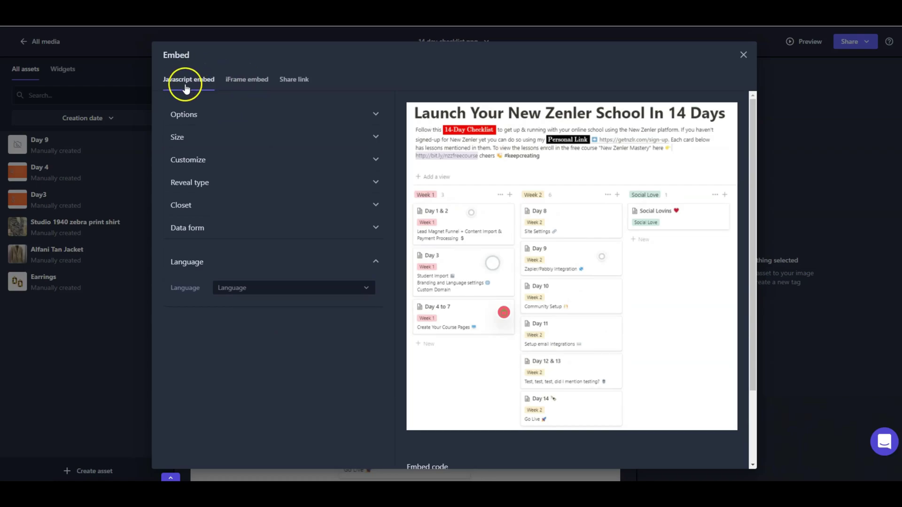
# Select the shareable link URL from the Share link tab and close the Embed dialog
pyautogui.click(235, 80)
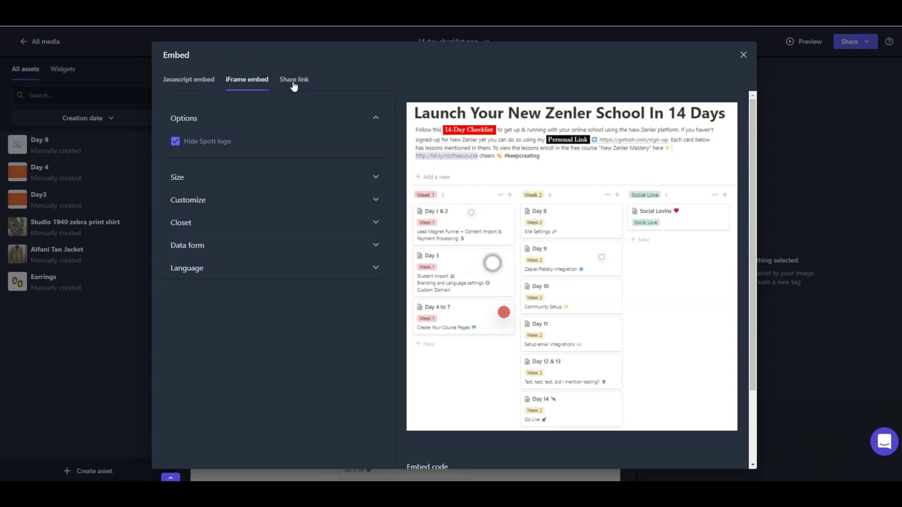
pyautogui.click(294, 84)
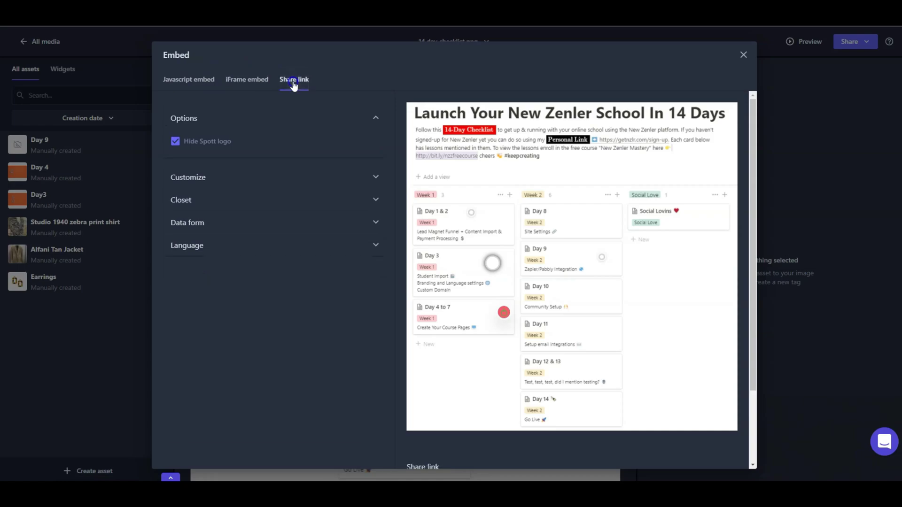
pyautogui.scroll(-2, 414, 204)
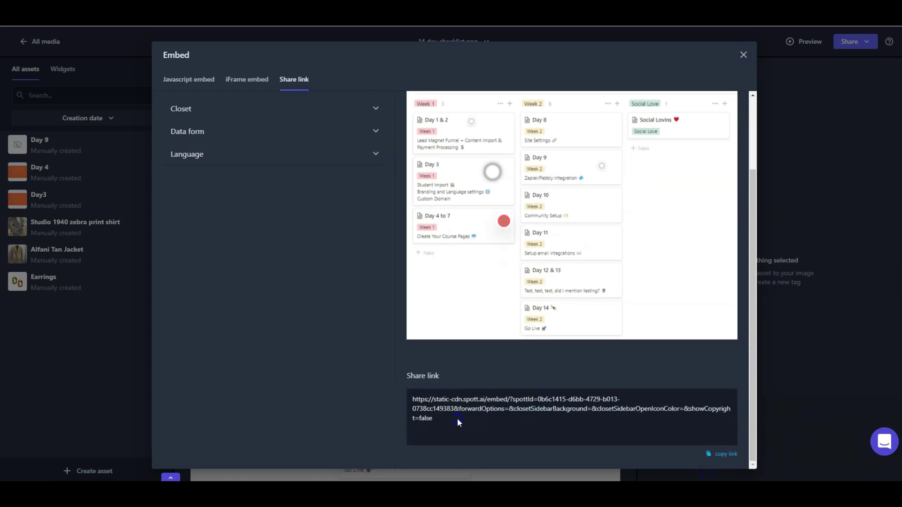
pyautogui.moveTo(460, 422); pyautogui.dragTo(412, 404)
pyautogui.click(644, 193)
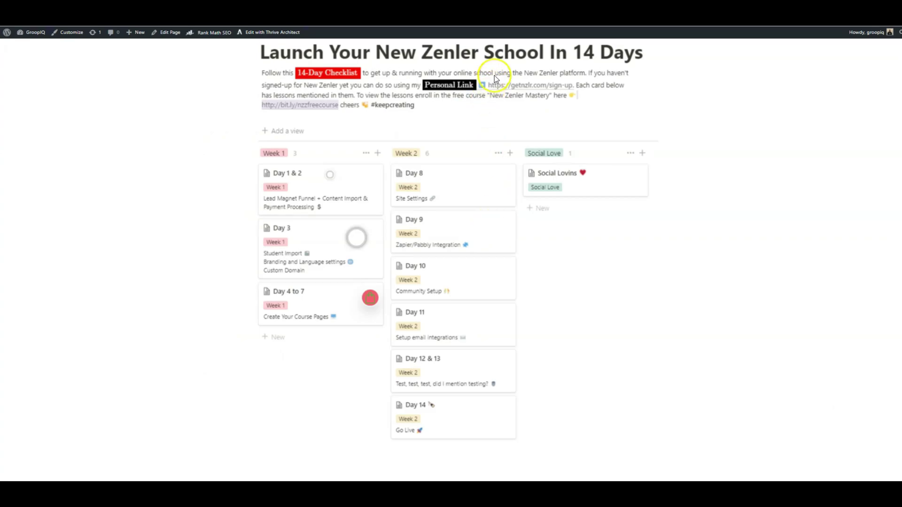
# Maximize the WordPress page window and test the Day 4, Day 9 and Day 3 hotspot popups
pyautogui.moveTo(451, 35); pyautogui.dragTo(486, 79)
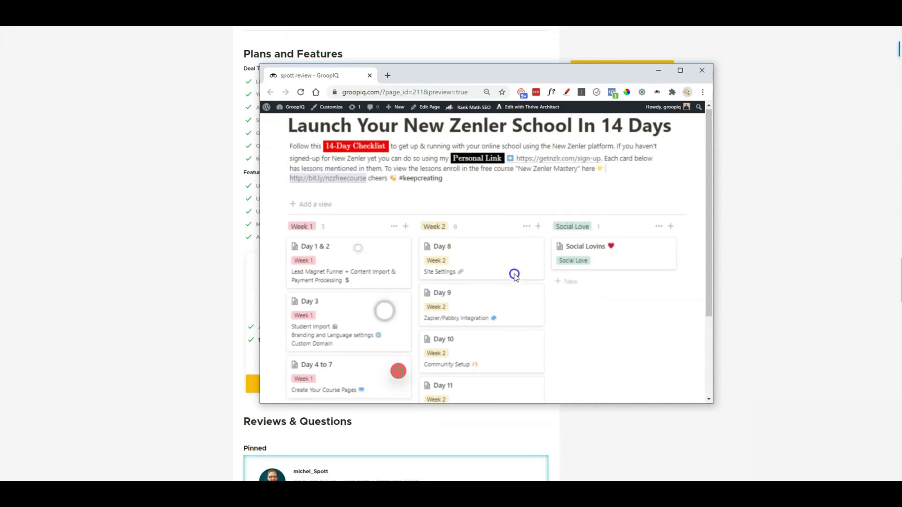
pyautogui.click(679, 71)
pyautogui.click(371, 299)
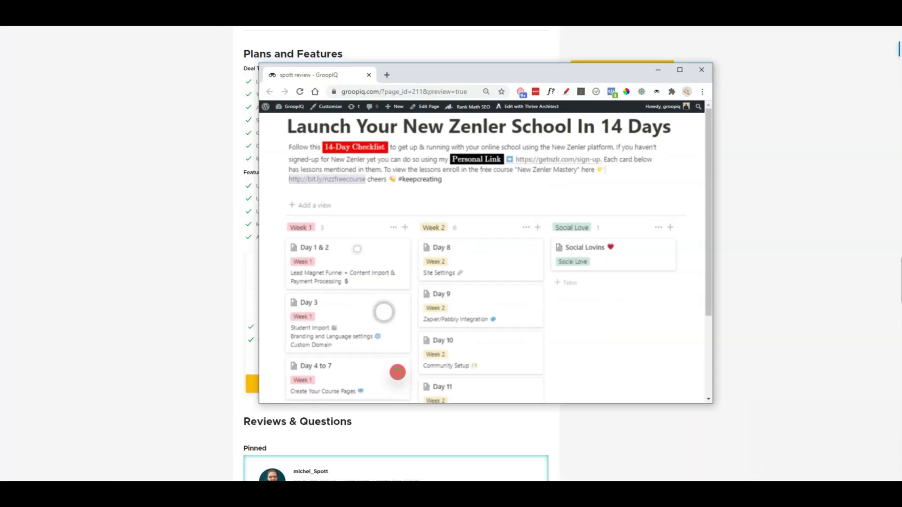
pyautogui.press('F11')
pyautogui.click(301, 92)
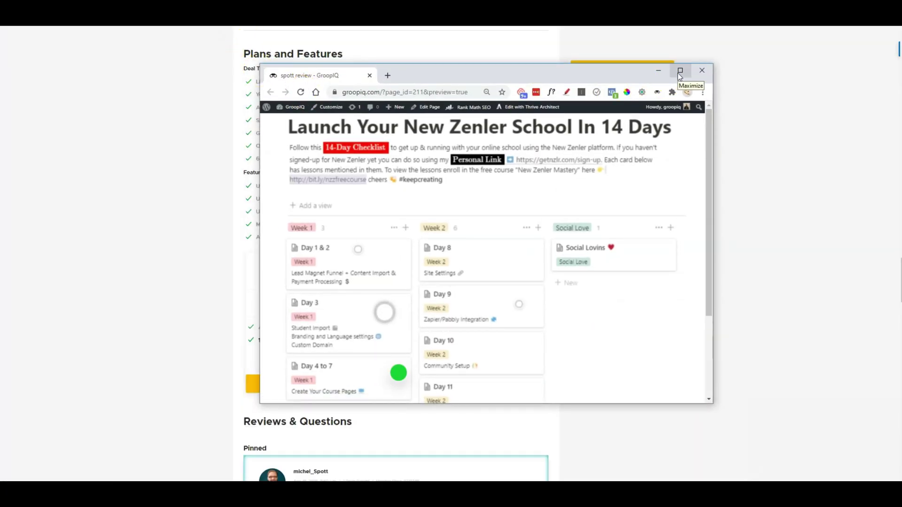
pyautogui.click(519, 303)
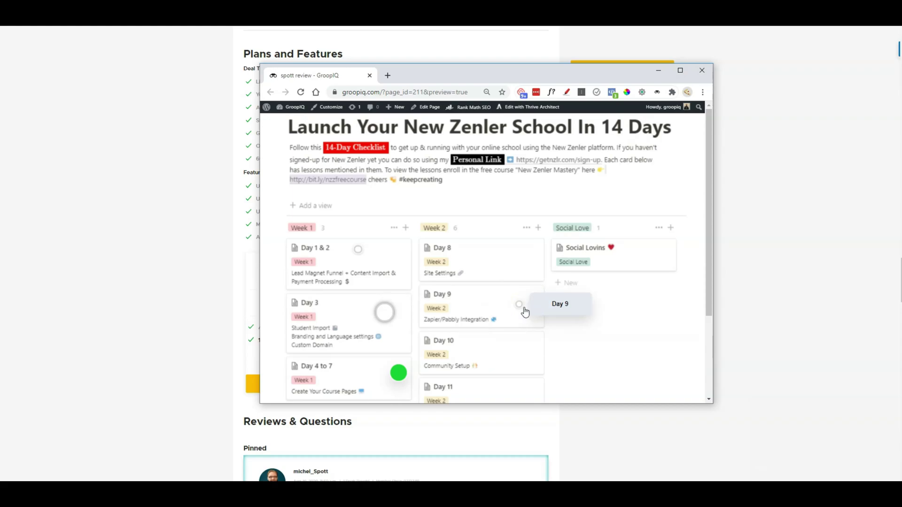
pyautogui.click(527, 307)
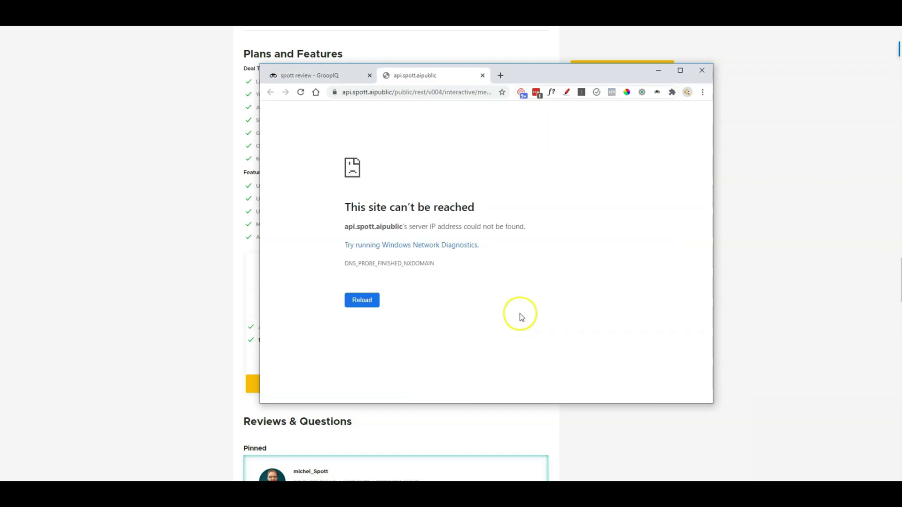
pyautogui.click(483, 75)
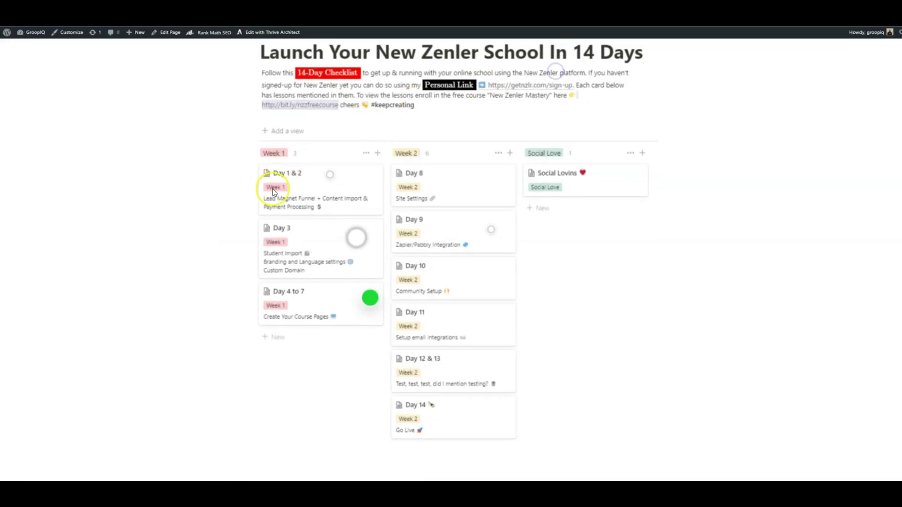
pyautogui.click(385, 312)
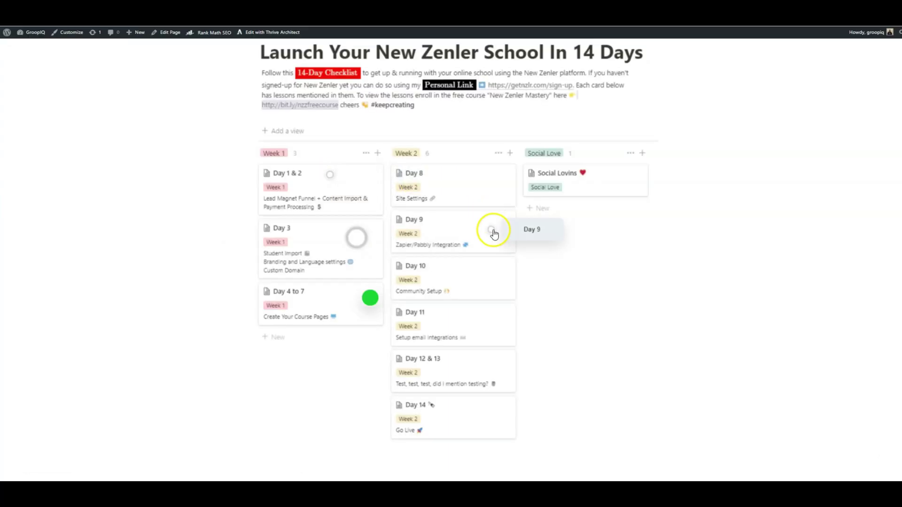
pyautogui.click(370, 306)
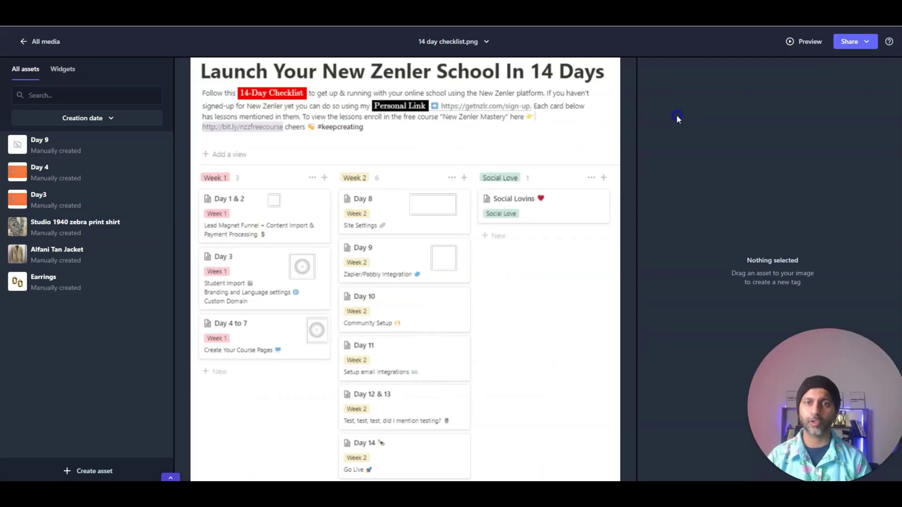
# Return to All media, open Pexels Videos 1943413.mp4 and bring up its Embed dialog
pyautogui.click(33, 43)
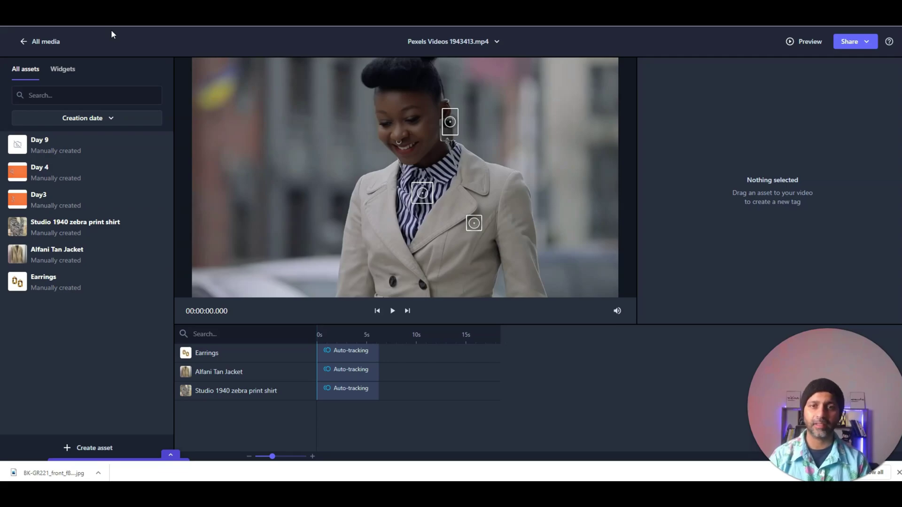
pyautogui.click(808, 41)
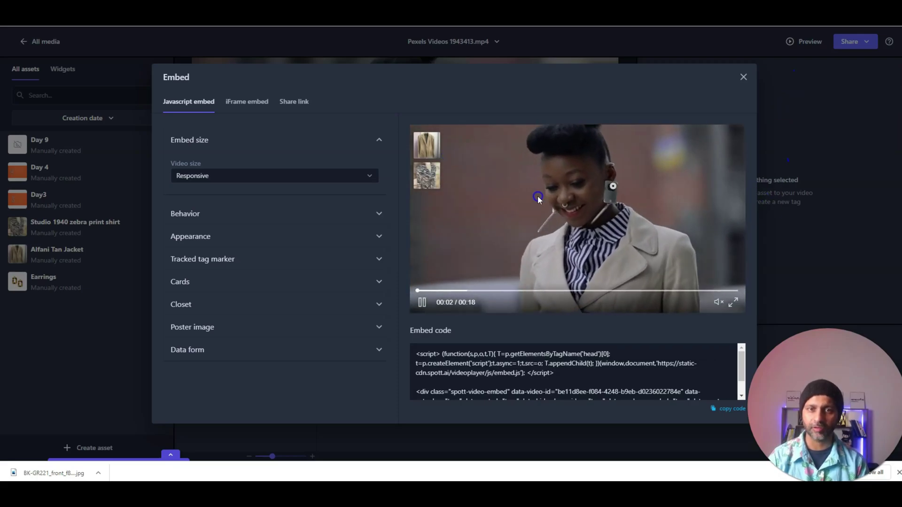
# Open the Earrings, Alfani Tan Jacket and zebra shirt cards in the preview, rewinding to the start
pyautogui.click(631, 167)
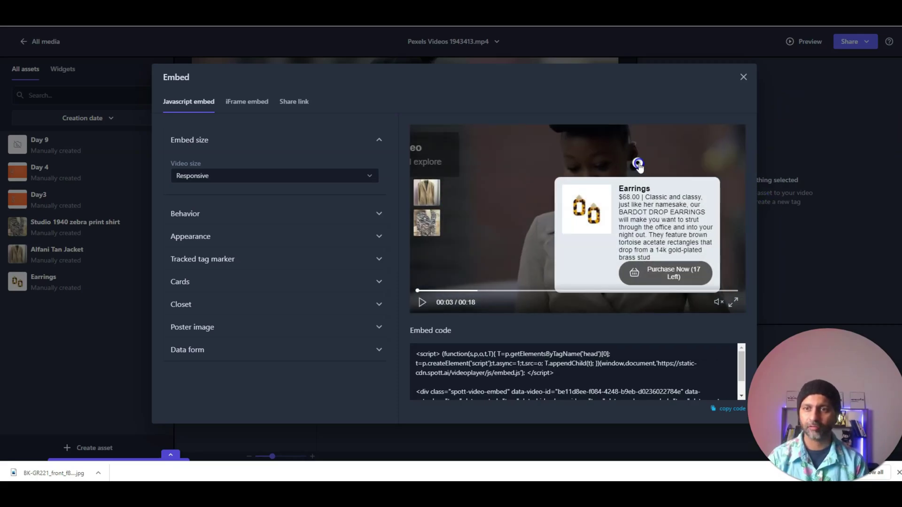
pyautogui.click(423, 300)
pyautogui.moveTo(431, 292); pyautogui.dragTo(420, 291)
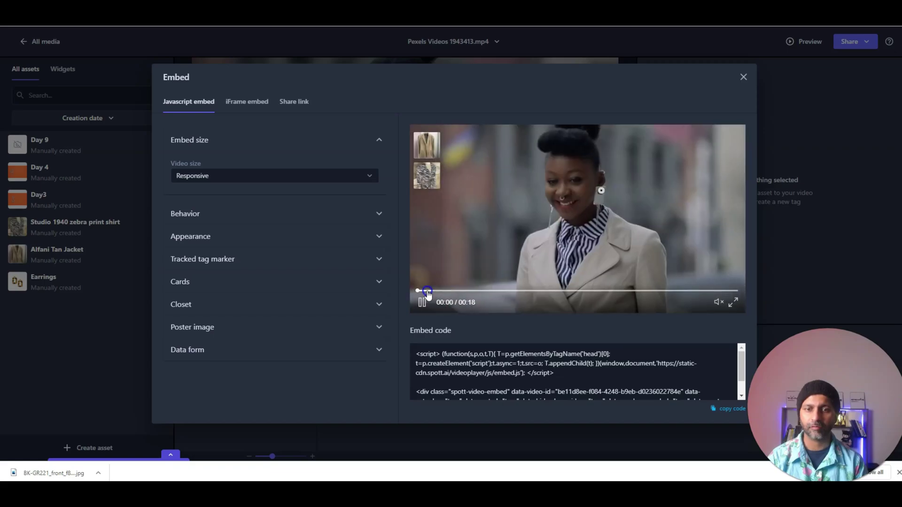
pyautogui.click(503, 232)
pyautogui.click(424, 149)
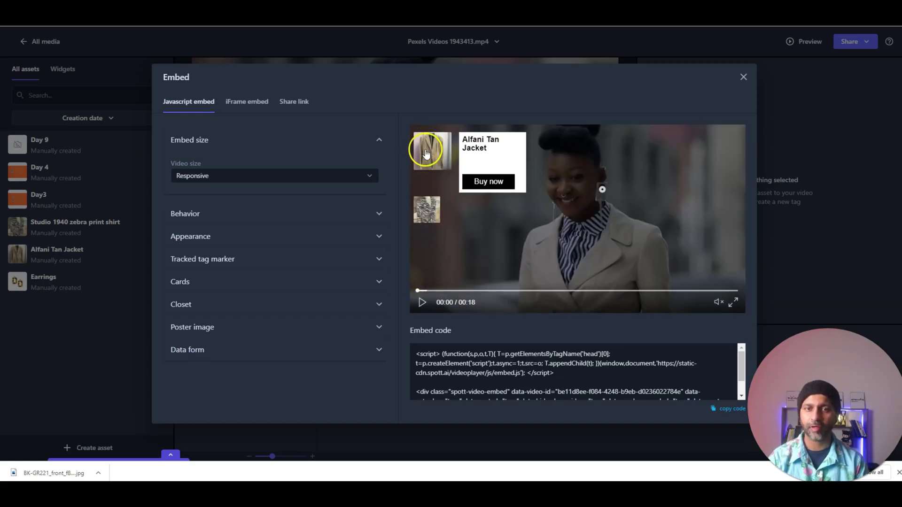
pyautogui.click(427, 209)
pyautogui.click(605, 242)
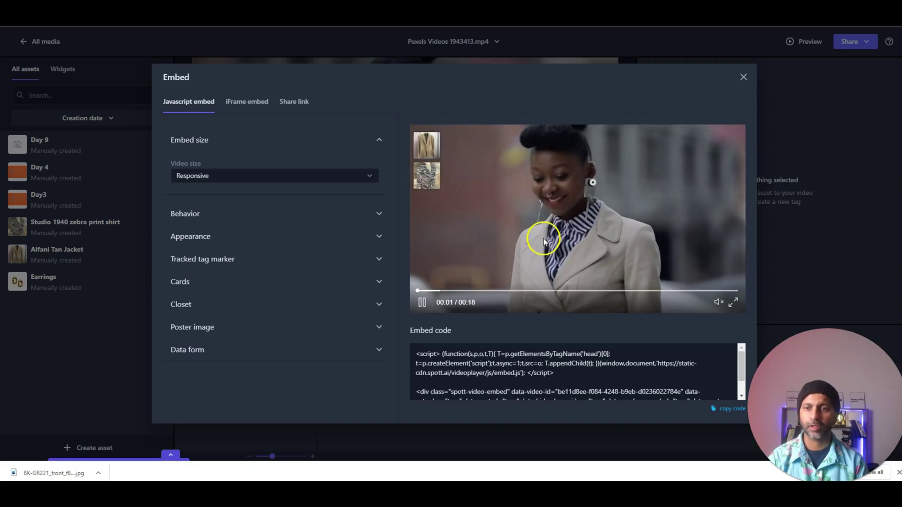
# Try the zebra print shirt and Earrings buy links, then close the Embed dialog
pyautogui.click(439, 181)
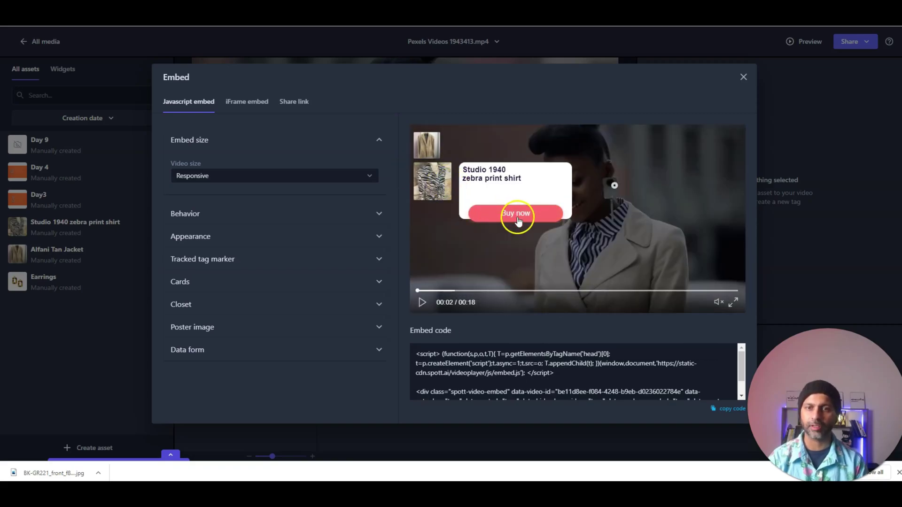
pyautogui.click(427, 143)
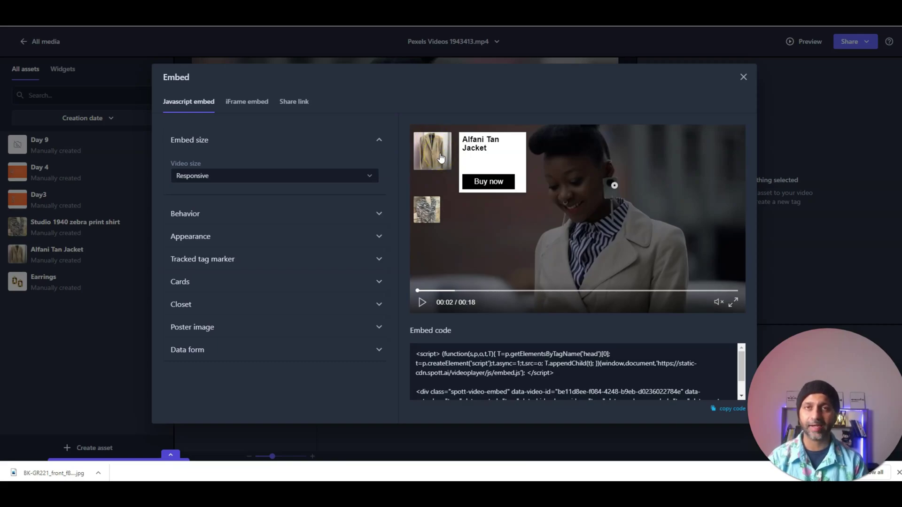
pyautogui.click(427, 209)
pyautogui.click(527, 211)
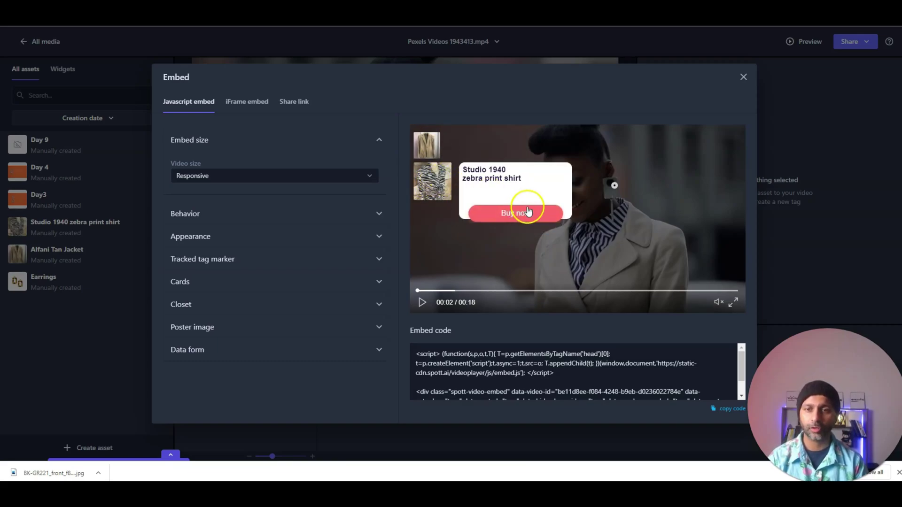
pyautogui.click(613, 192)
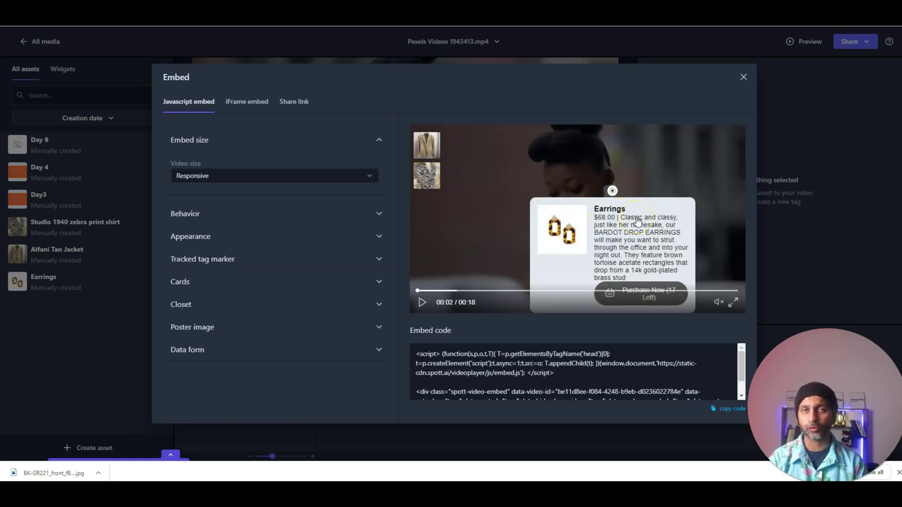
pyautogui.click(670, 289)
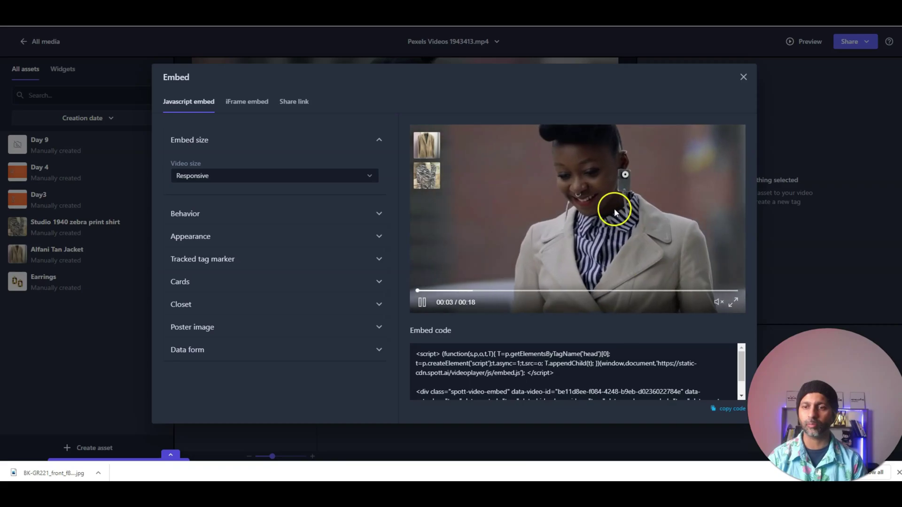
pyautogui.click(636, 167)
pyautogui.click(657, 271)
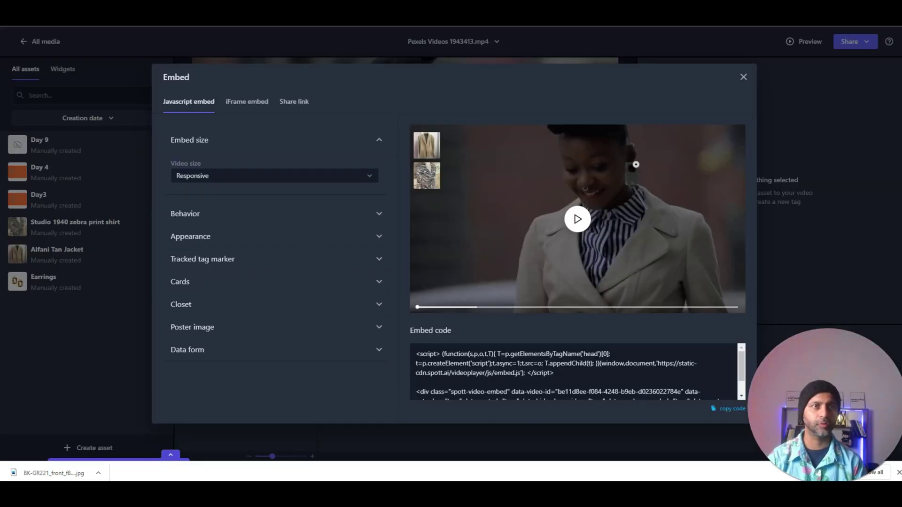
pyautogui.click(745, 76)
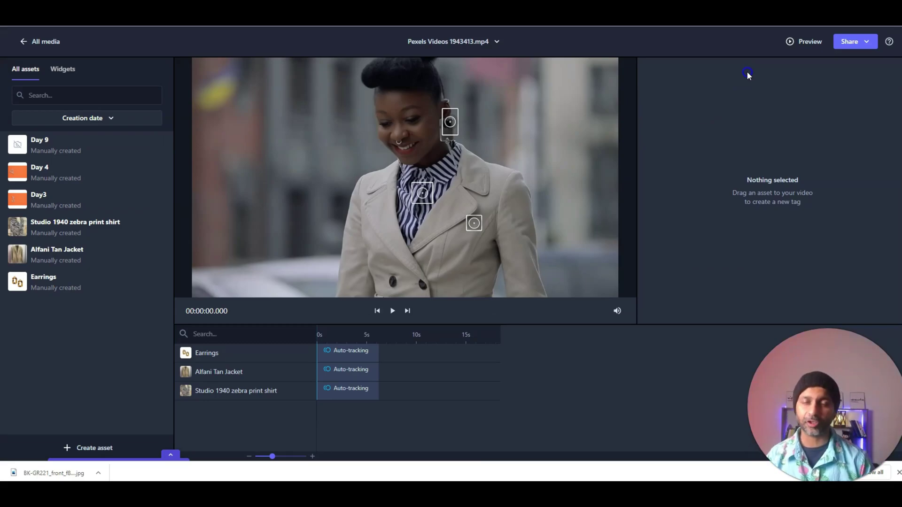
# Add another Alfani Tan Jacket tag on the coat, spanning about 6 to 13 seconds
pyautogui.moveTo(165, 261); pyautogui.dragTo(452, 139)
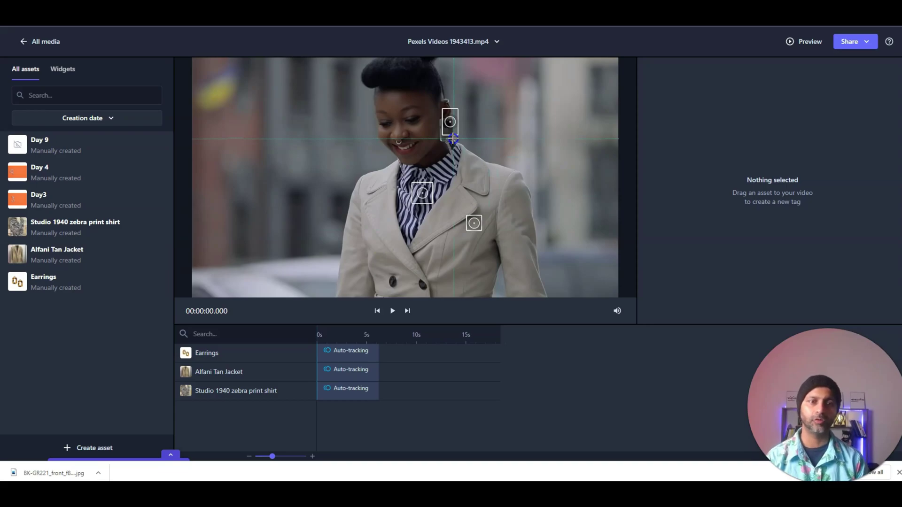
pyautogui.moveTo(452, 138); pyautogui.dragTo(402, 179)
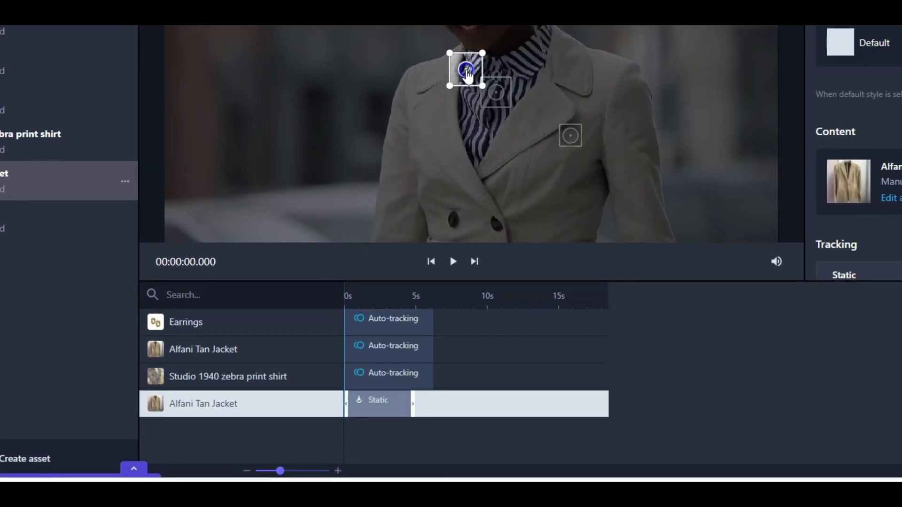
pyautogui.click(240, 409)
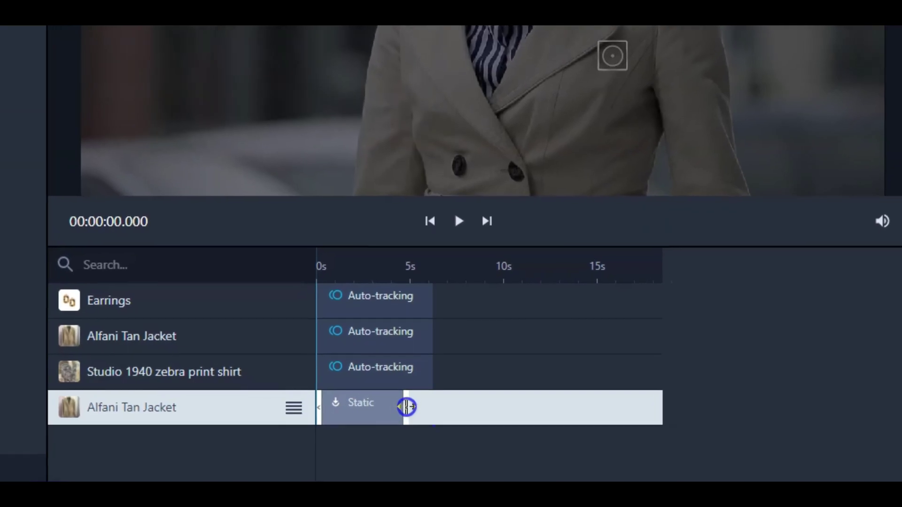
pyautogui.moveTo(407, 407); pyautogui.dragTo(559, 407)
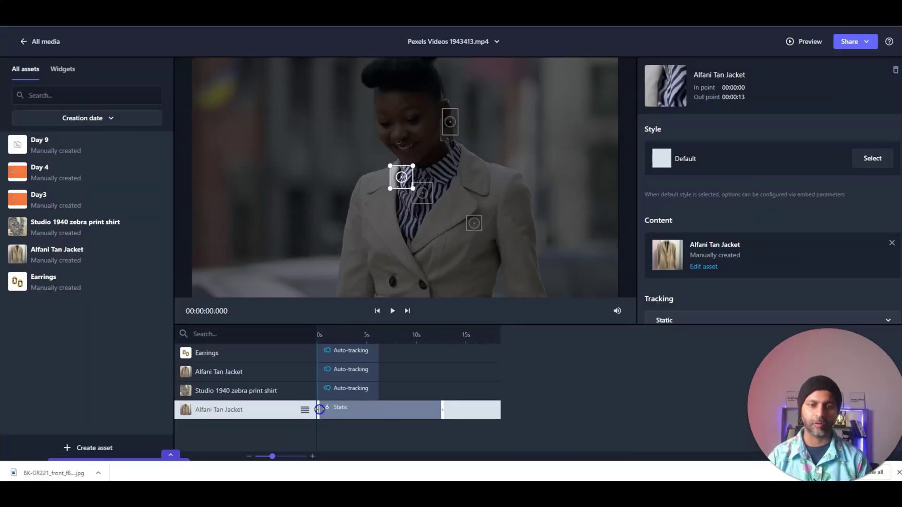
pyautogui.moveTo(319, 409); pyautogui.dragTo(378, 409)
pyautogui.click(452, 405)
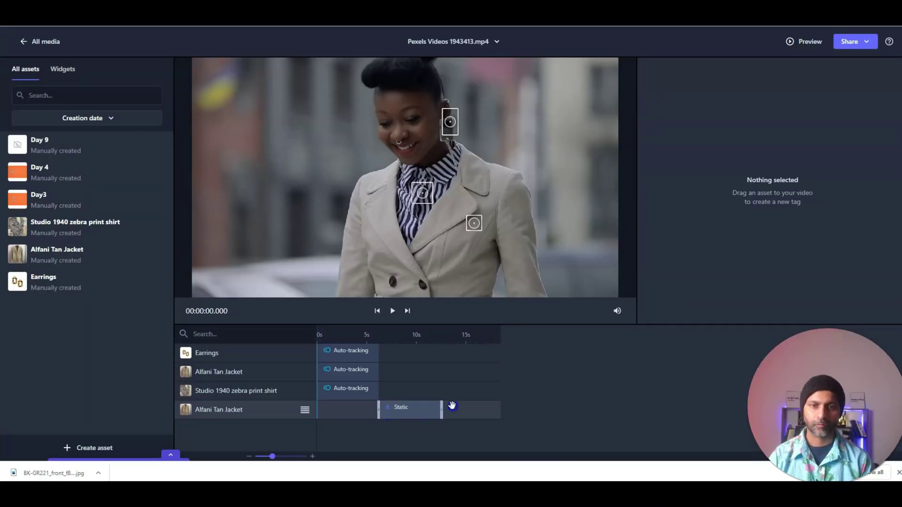
pyautogui.click(405, 409)
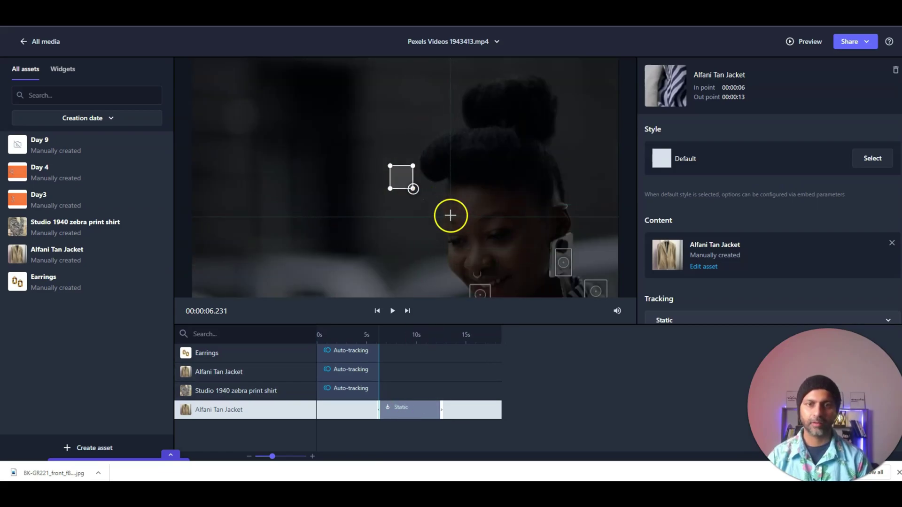
pyautogui.moveTo(402, 180); pyautogui.dragTo(317, 262)
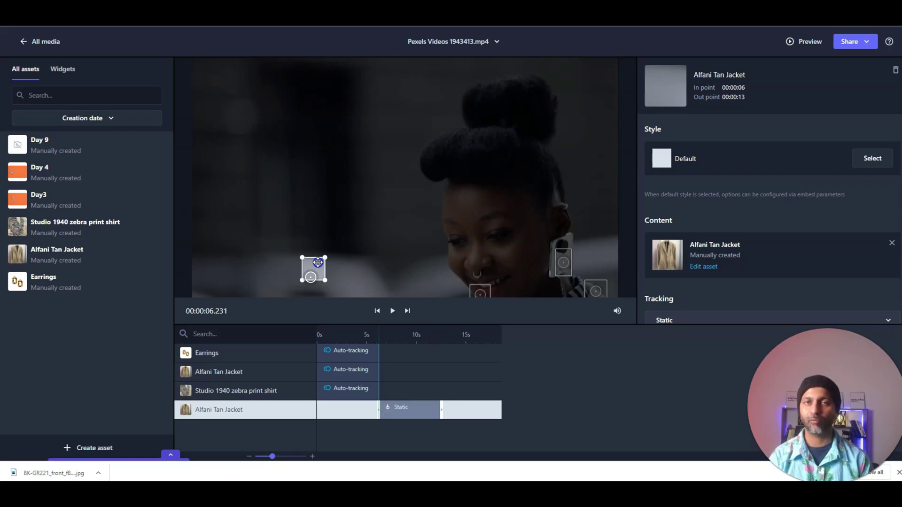
# Remove the duplicate Alfani Tan Jacket tag and confirm the removal
pyautogui.rightClick(238, 409)
pyautogui.click(258, 437)
pyautogui.click(498, 283)
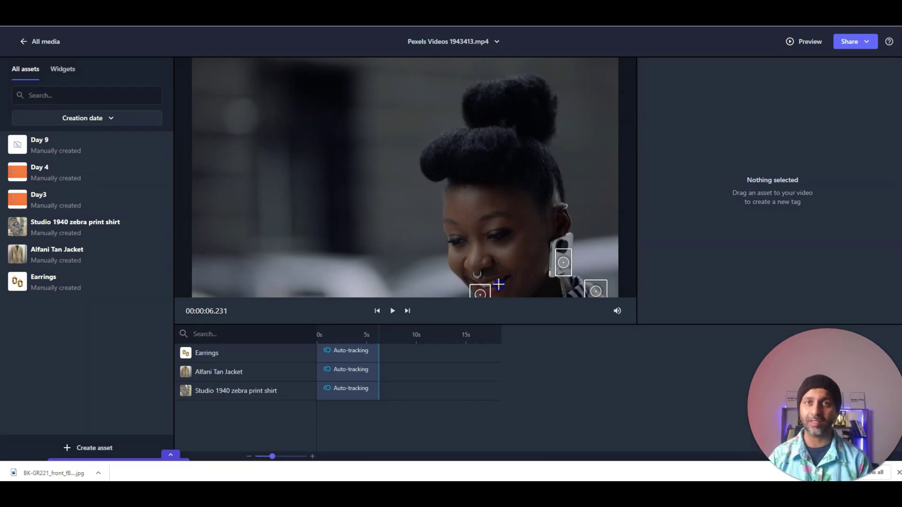
# Start a new manual asset named 'sunglasses' with the pasted product page link
pyautogui.click(26, 42)
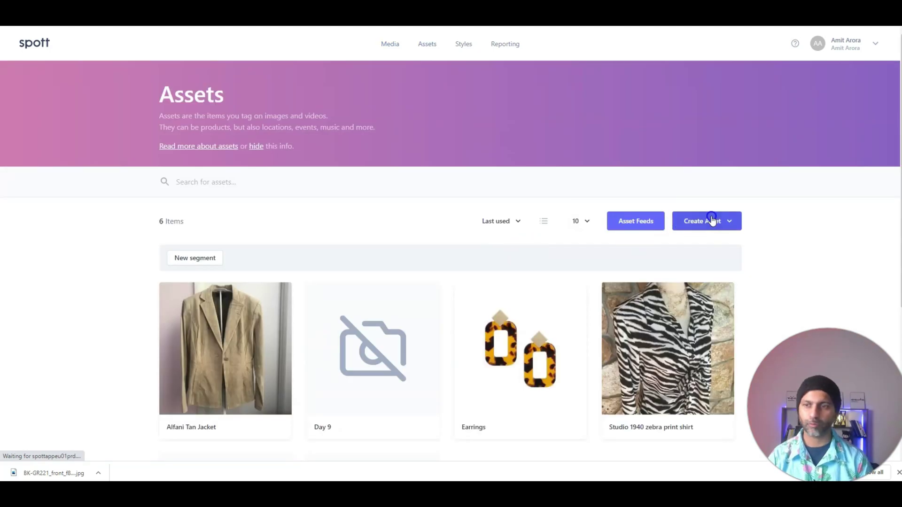
pyautogui.click(708, 221)
pyautogui.click(706, 243)
pyautogui.click(381, 99)
pyautogui.write('sunglasses')
pyautogui.press('Tab')
pyautogui.hotkey('ctrl', 'v')
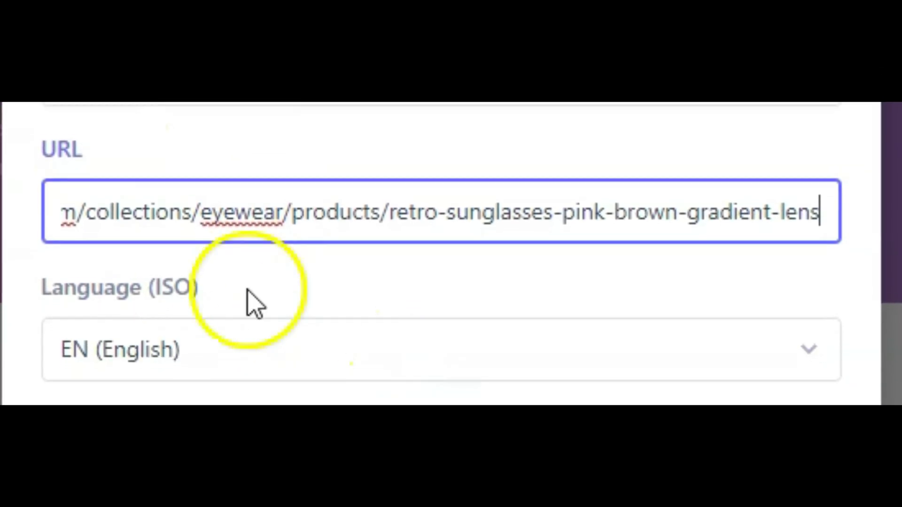
pyautogui.click(195, 338)
# Upload the sunglasses product photo and finish the asset's description details
pyautogui.click(161, 420)
pyautogui.click(199, 101)
pyautogui.click(607, 418)
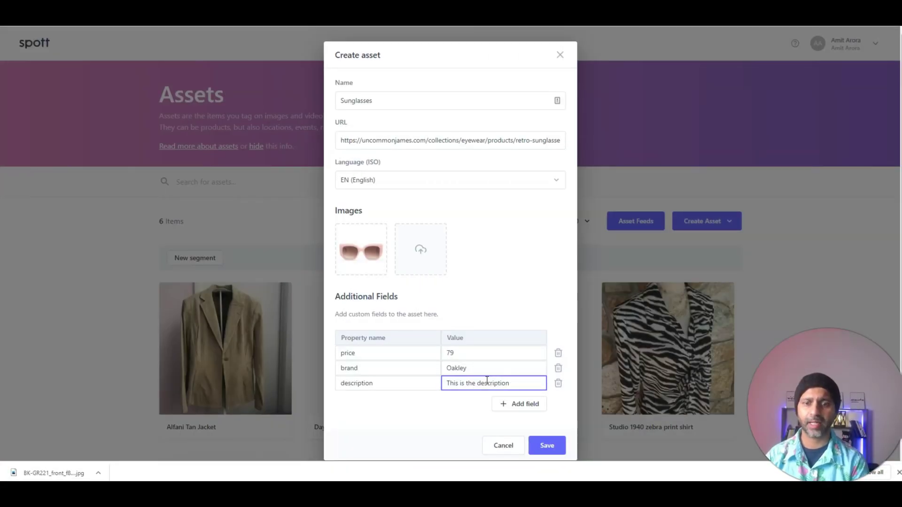
pyautogui.click(517, 382)
pyautogui.click(523, 410)
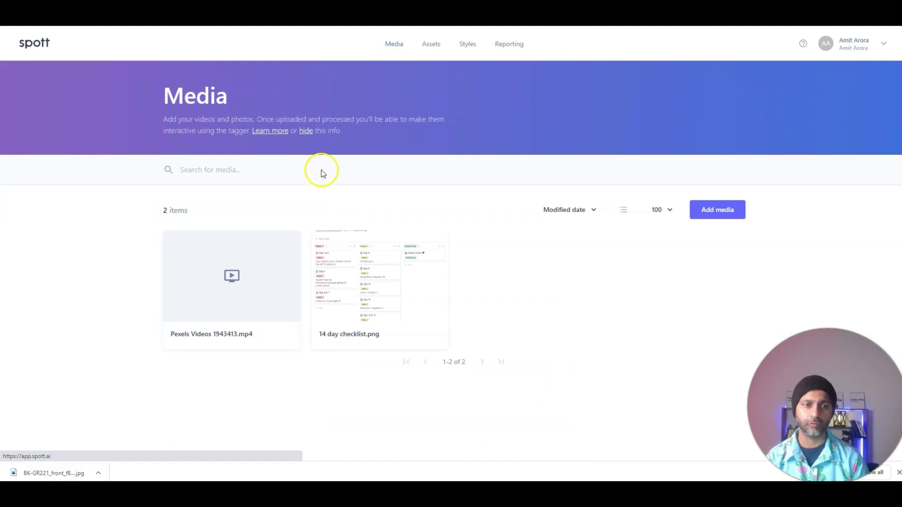
# Pause the Pexels video near 9 seconds, drop a Sunglasses tag and move its hotspot onto the lens
pyautogui.click(232, 301)
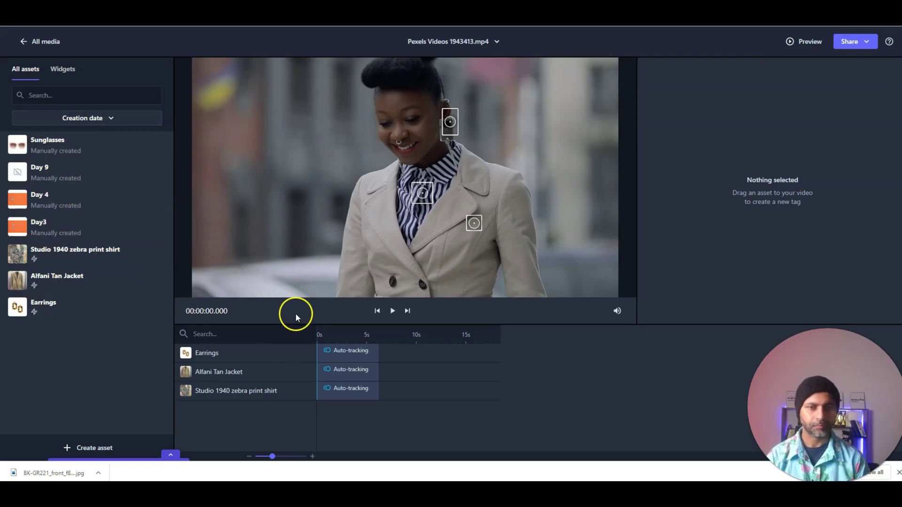
pyautogui.click(392, 311)
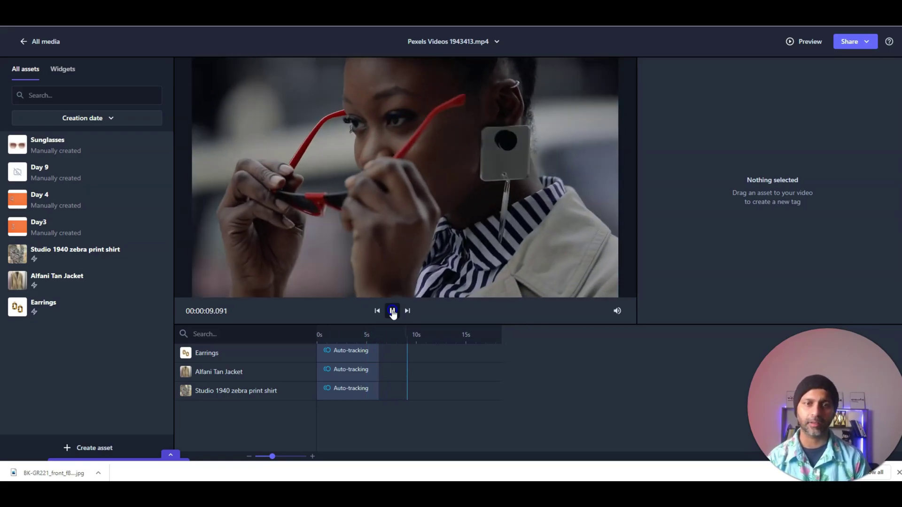
pyautogui.click(393, 311)
pyautogui.moveTo(39, 149); pyautogui.dragTo(397, 261)
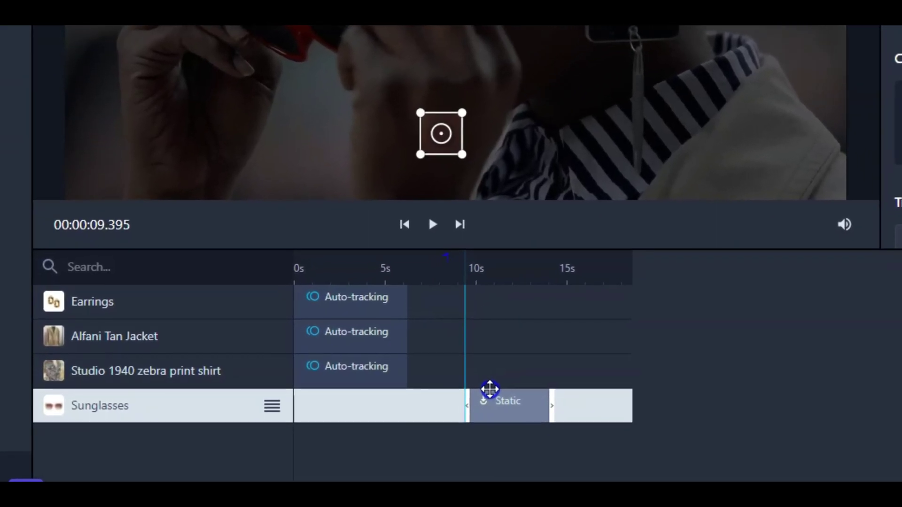
pyautogui.click(492, 367)
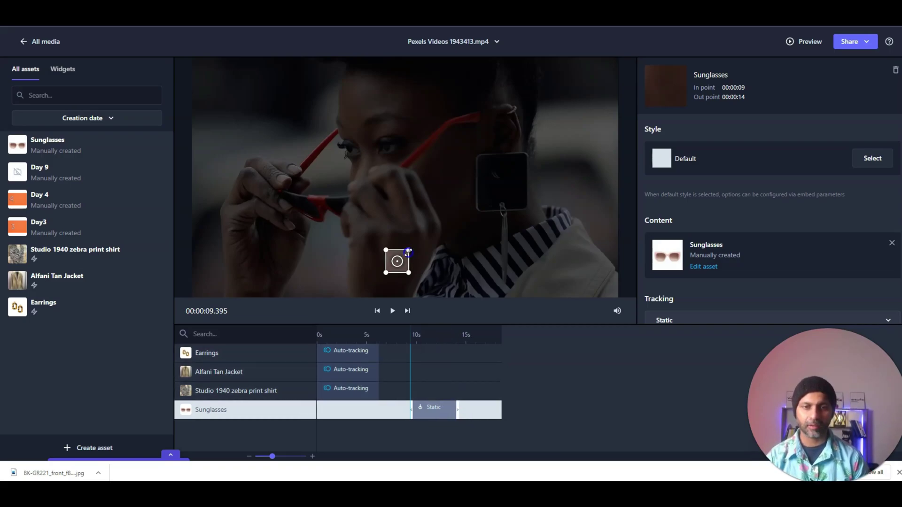
pyautogui.moveTo(403, 255); pyautogui.dragTo(309, 209)
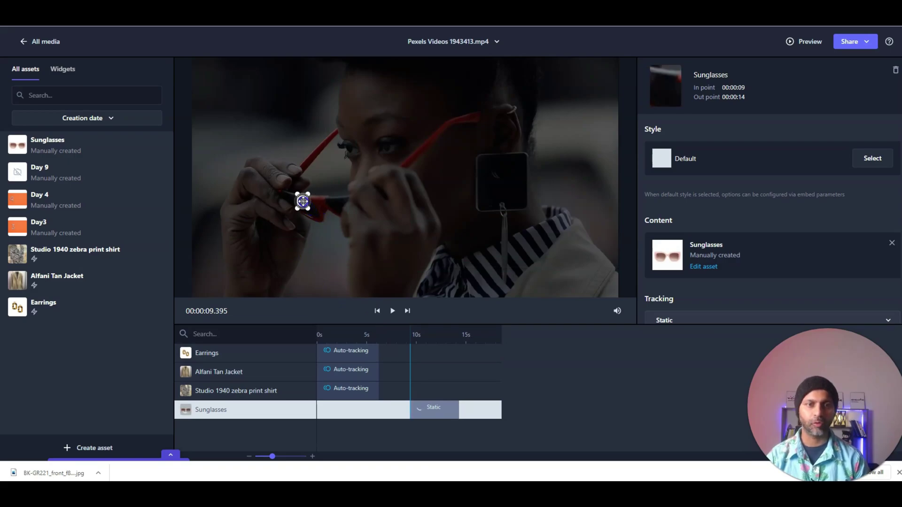
pyautogui.click(393, 311)
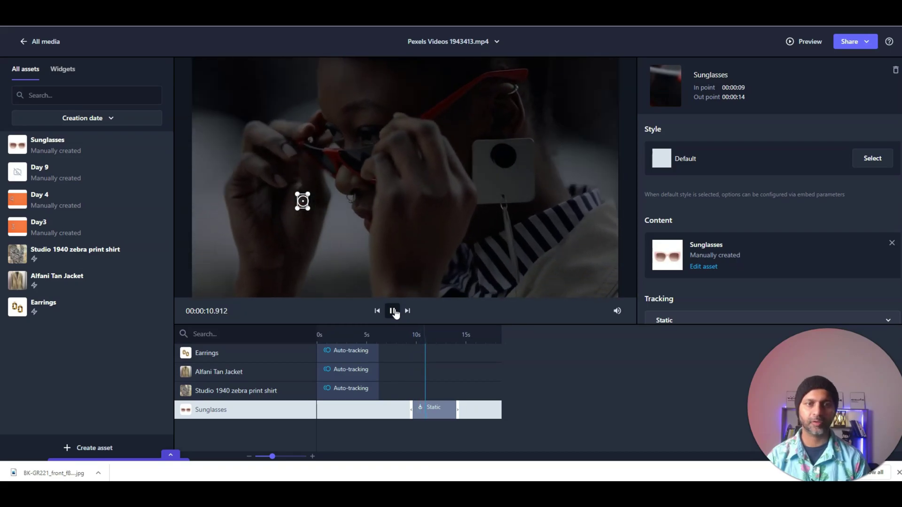
pyautogui.click(410, 404)
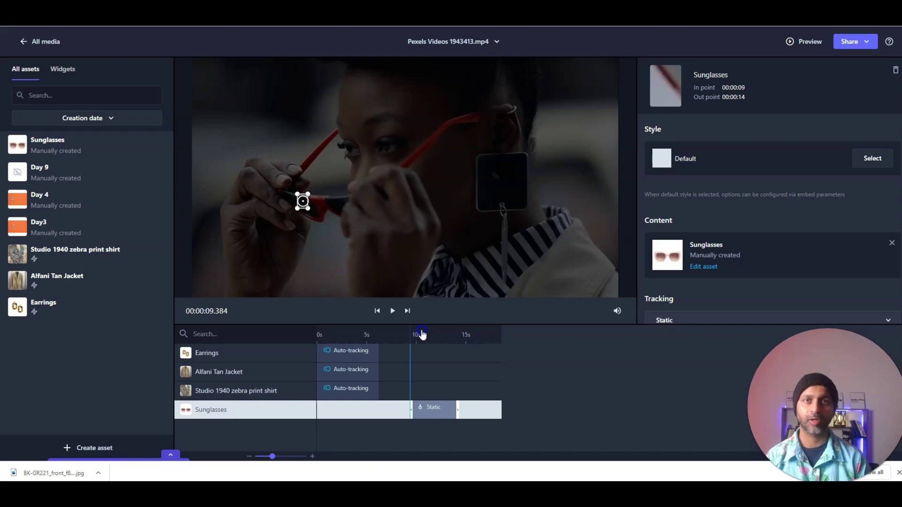
pyautogui.scroll(-1, 751, 310)
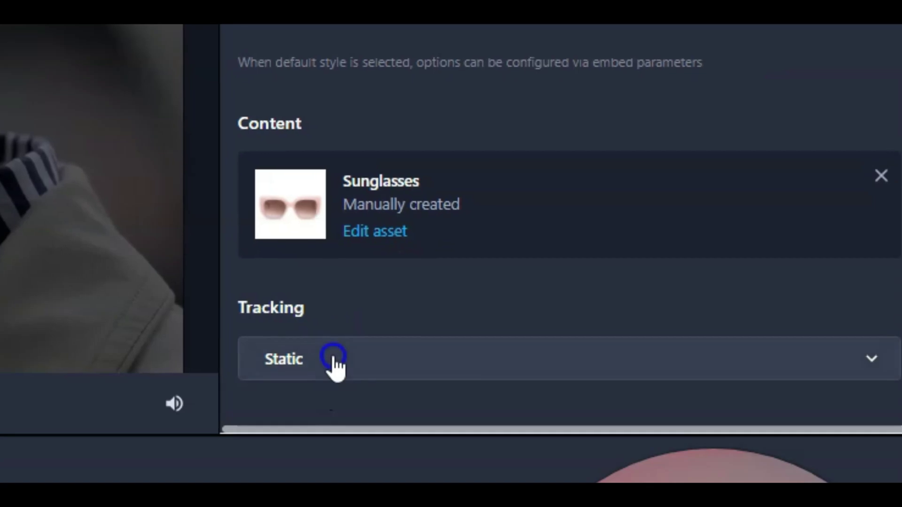
# Switch the Sunglasses tag's tracking to Automatic (Beta)
pyautogui.click(685, 307)
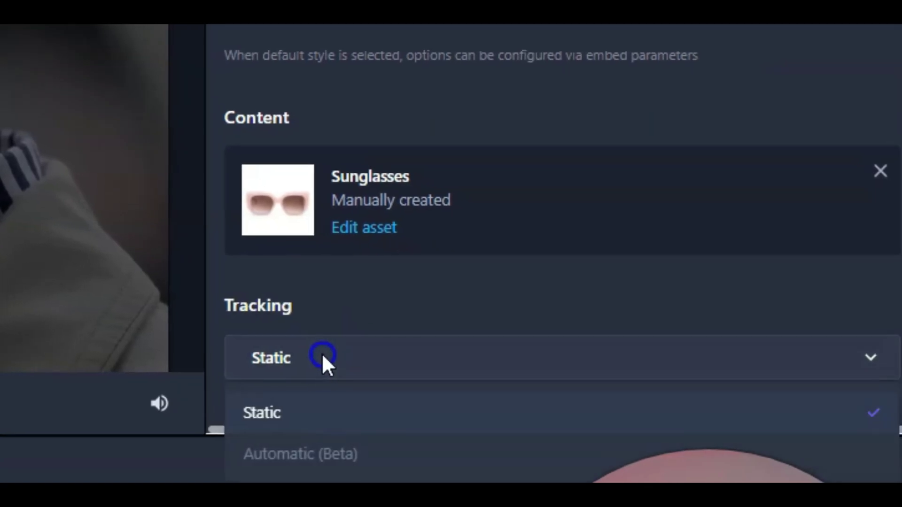
pyautogui.click(314, 455)
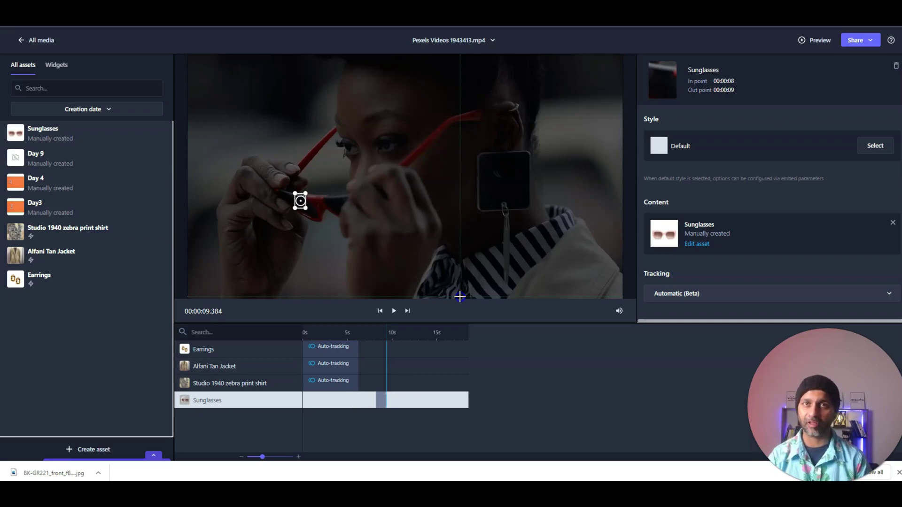
pyautogui.click(659, 146)
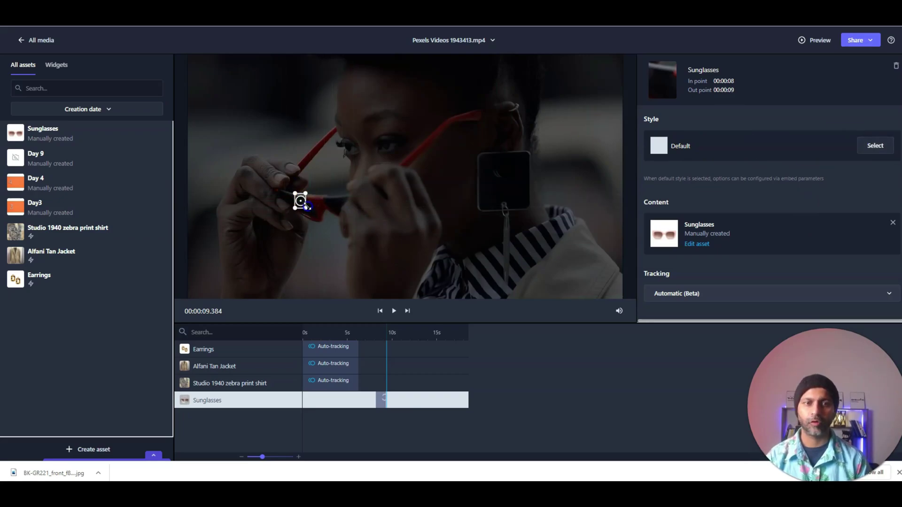
# Apply the Echo card-style tooltip style to the Sunglasses tag
pyautogui.click(876, 146)
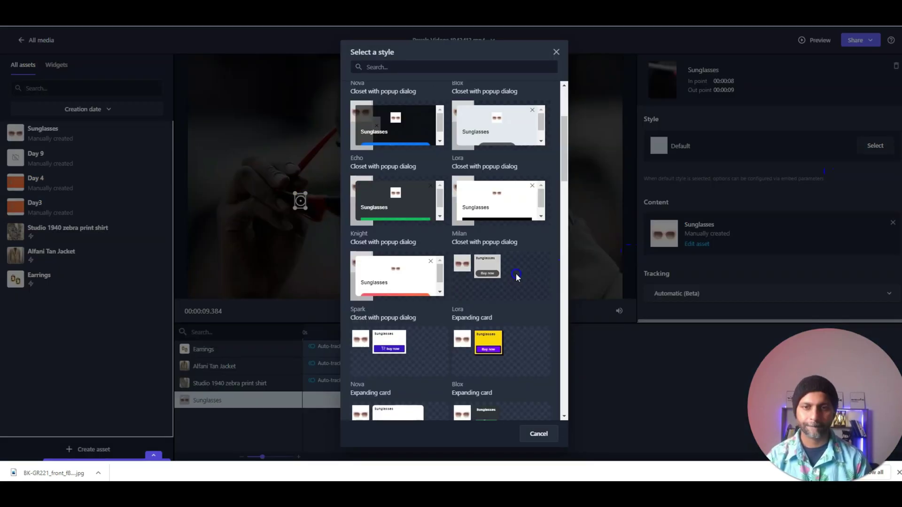
pyautogui.scroll(-6, 516, 277)
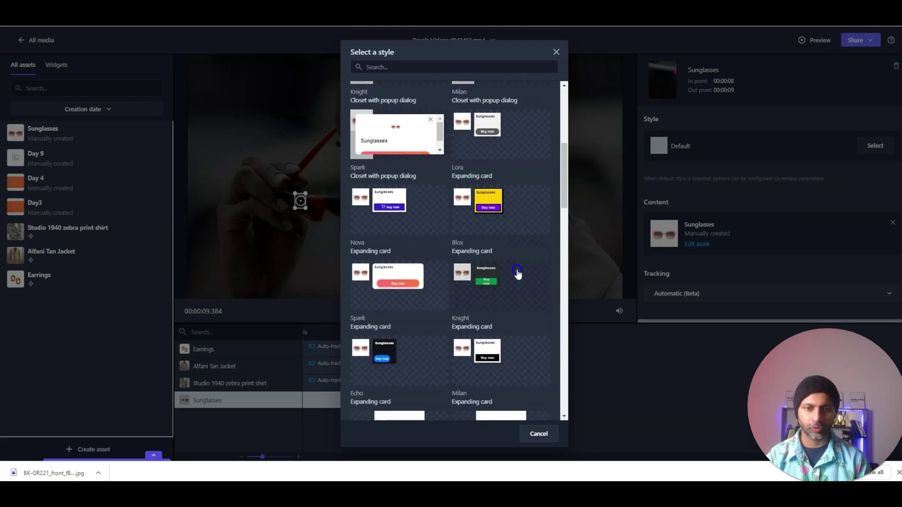
pyautogui.scroll(-3, 518, 274)
pyautogui.scroll(-6, 518, 274)
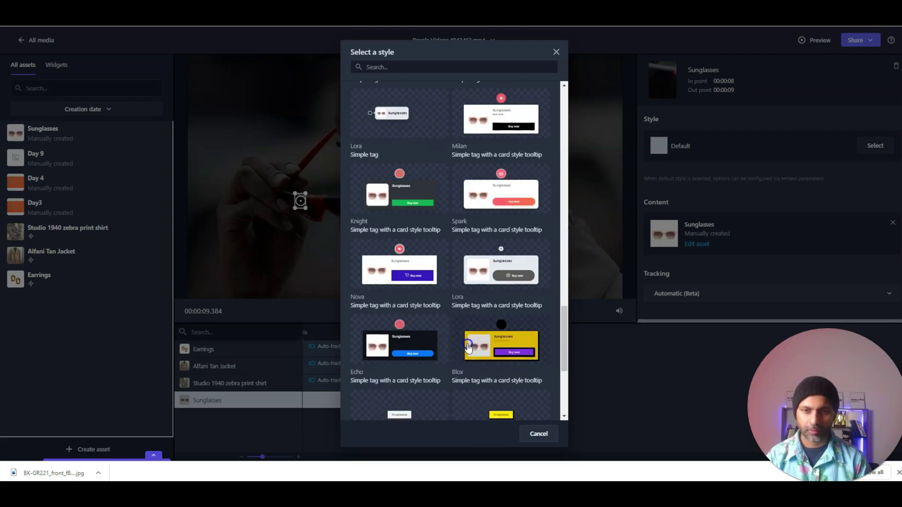
pyautogui.click(422, 342)
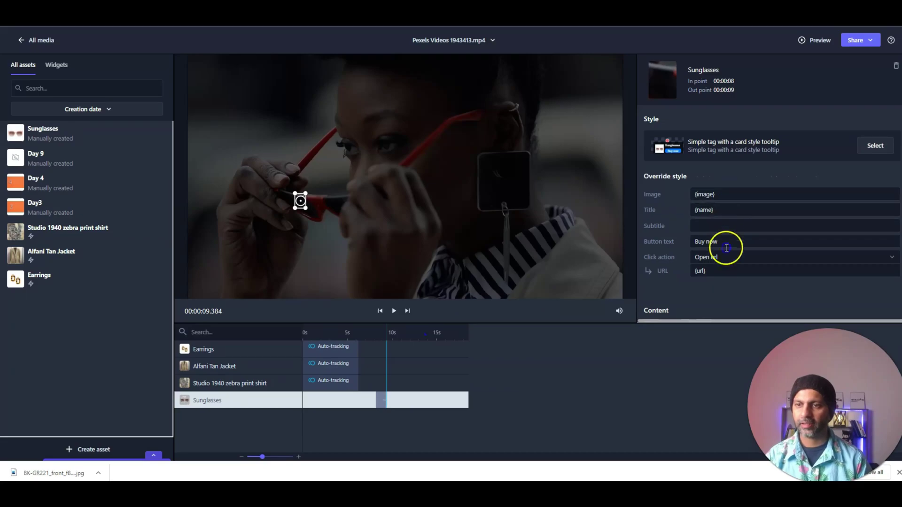
# Set the tooltip title to {name} | {price} and the subtitle to {description}
pyautogui.click(729, 248)
pyautogui.click(740, 206)
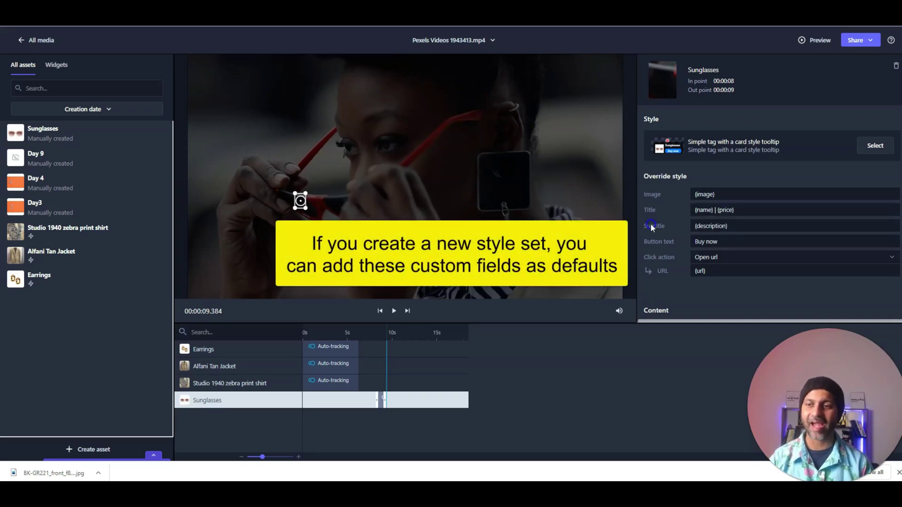
pyautogui.click(725, 211)
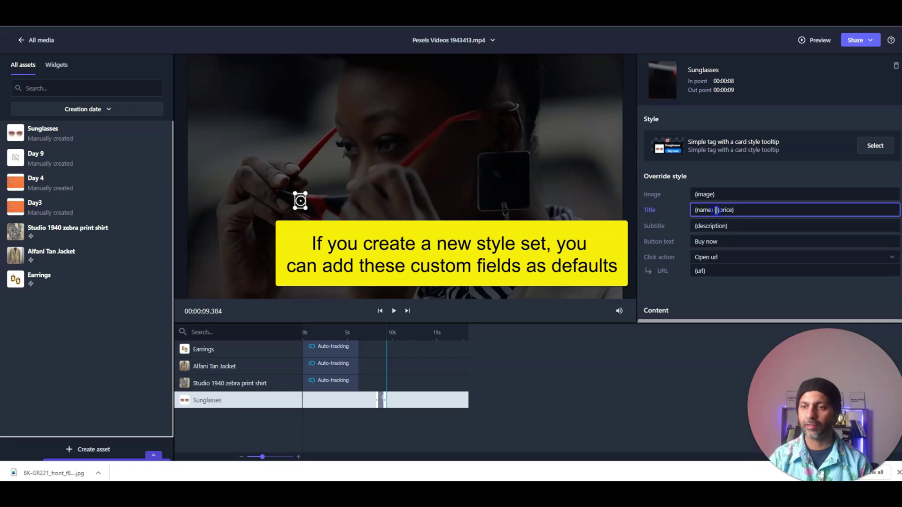
pyautogui.doubleClick(715, 210)
pyautogui.doubleClick(392, 207)
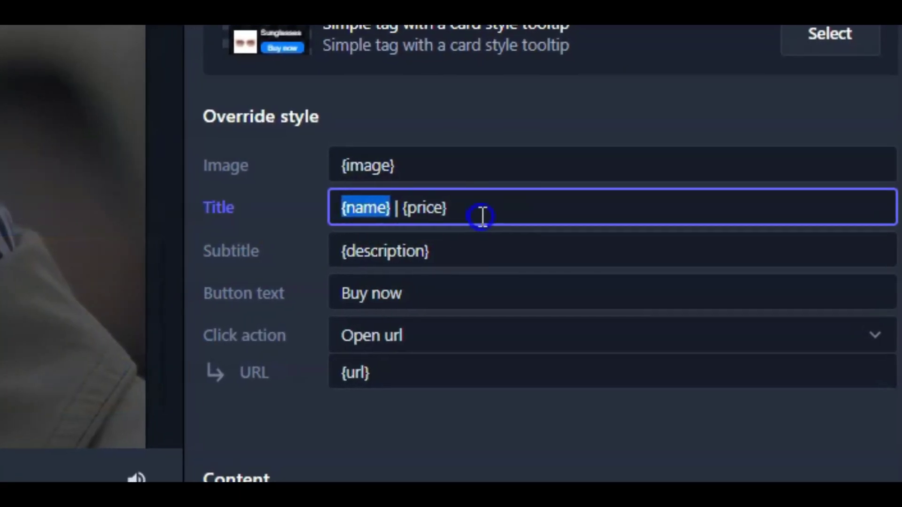
pyautogui.moveTo(481, 215); pyautogui.dragTo(406, 212)
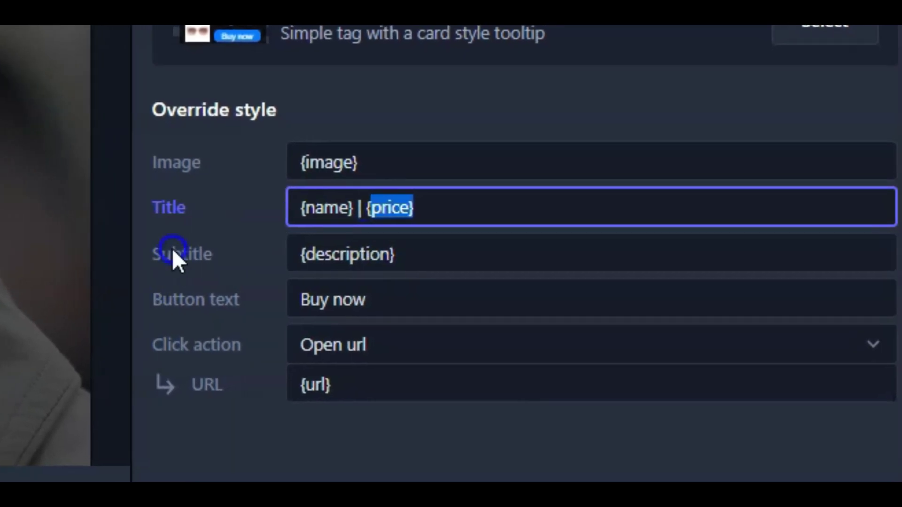
pyautogui.click(405, 259)
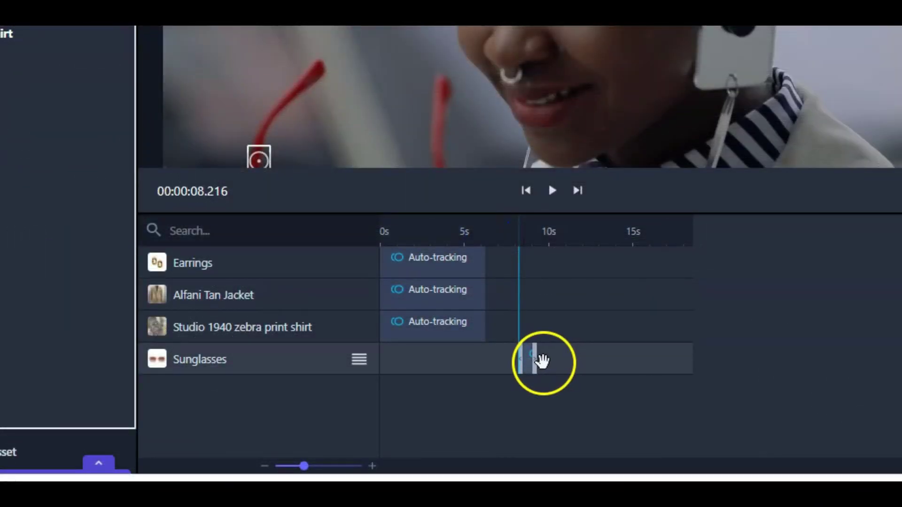
# Move the Sunglasses tag's start back to 8.2 seconds and replay to check it
pyautogui.click(385, 403)
pyautogui.moveTo(536, 365); pyautogui.dragTo(519, 361)
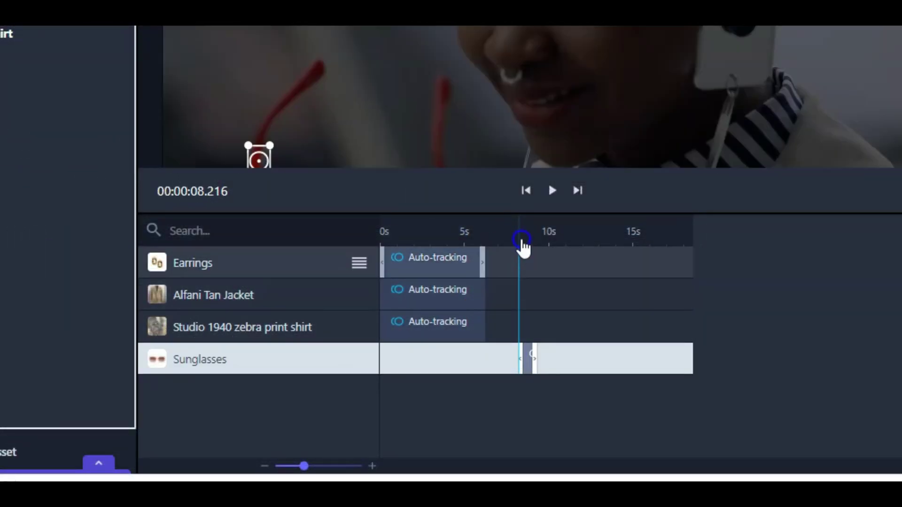
pyautogui.click(552, 191)
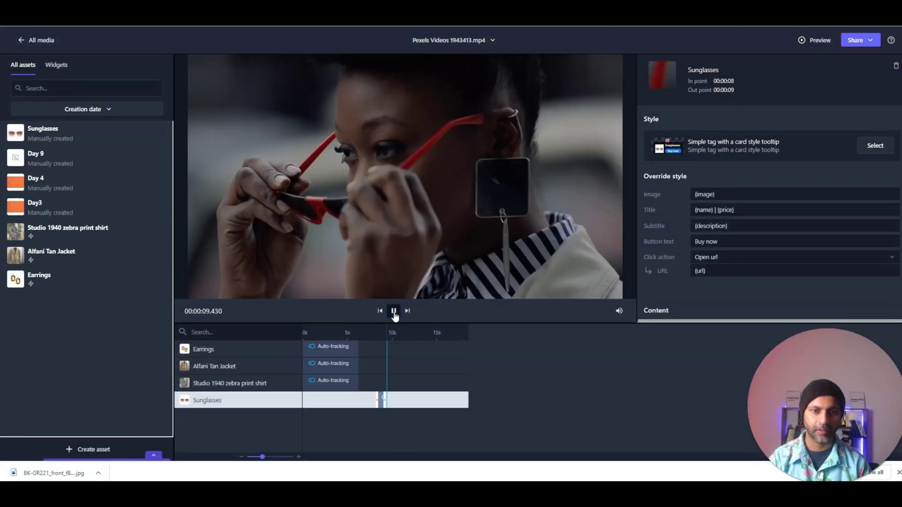
pyautogui.click(394, 311)
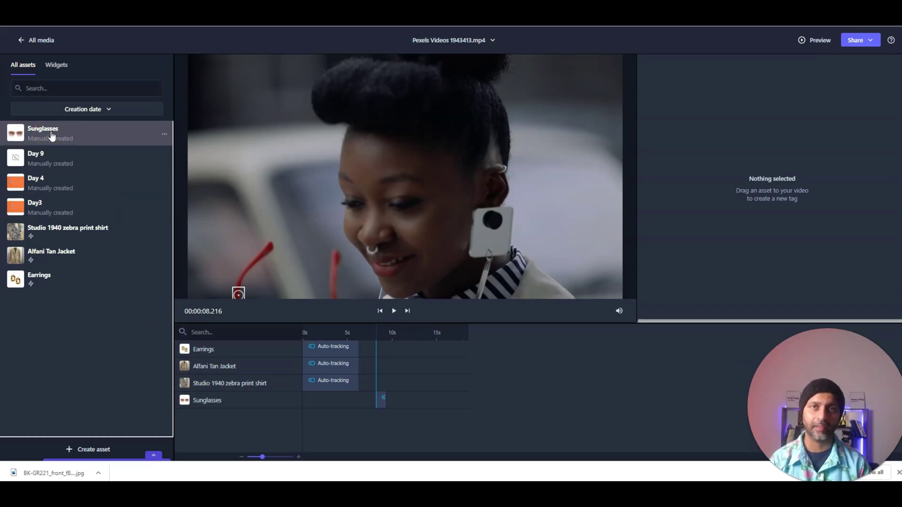
# Add a second Sunglasses tag and switch it to Automatic (Beta) tracking
pyautogui.moveTo(51, 136); pyautogui.dragTo(378, 412)
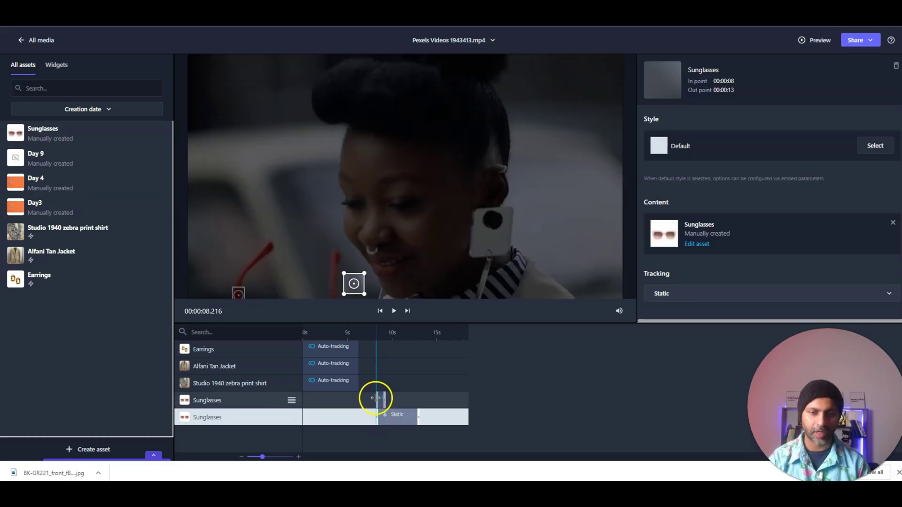
pyautogui.click(392, 314)
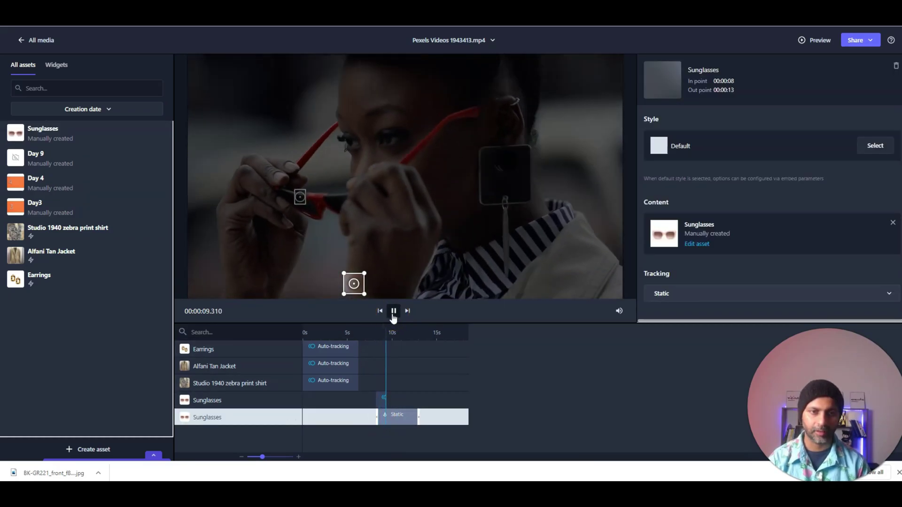
pyautogui.click(414, 403)
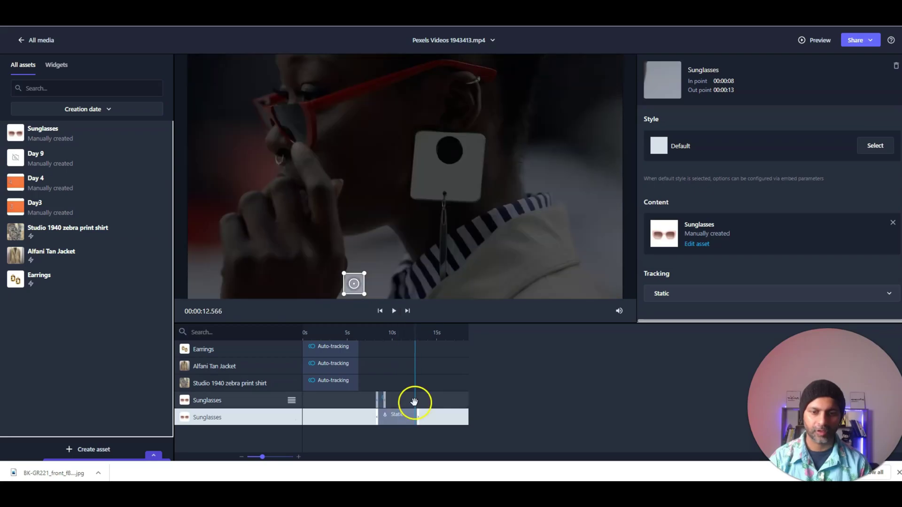
pyautogui.click(699, 292)
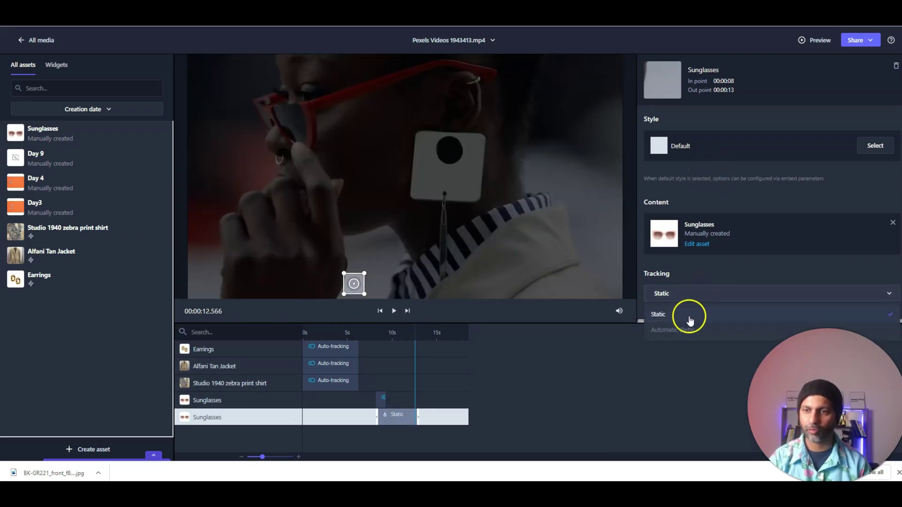
pyautogui.click(684, 330)
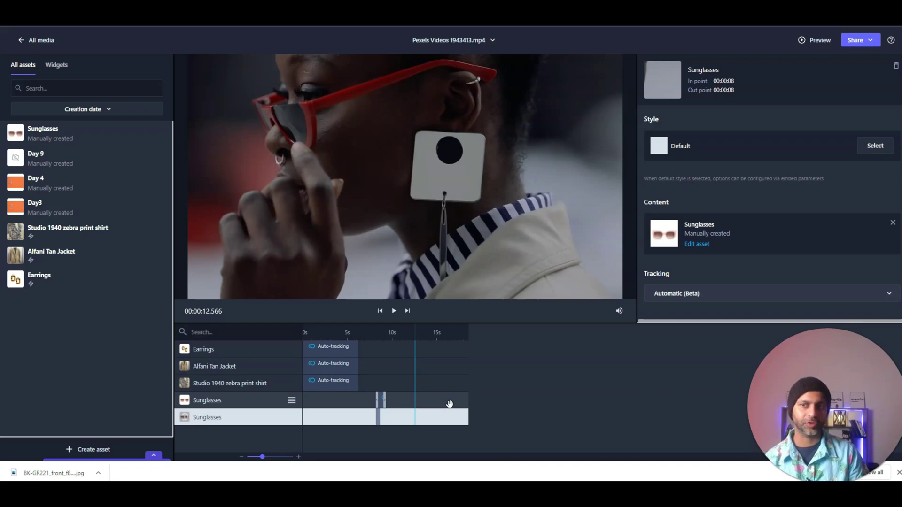
pyautogui.click(449, 403)
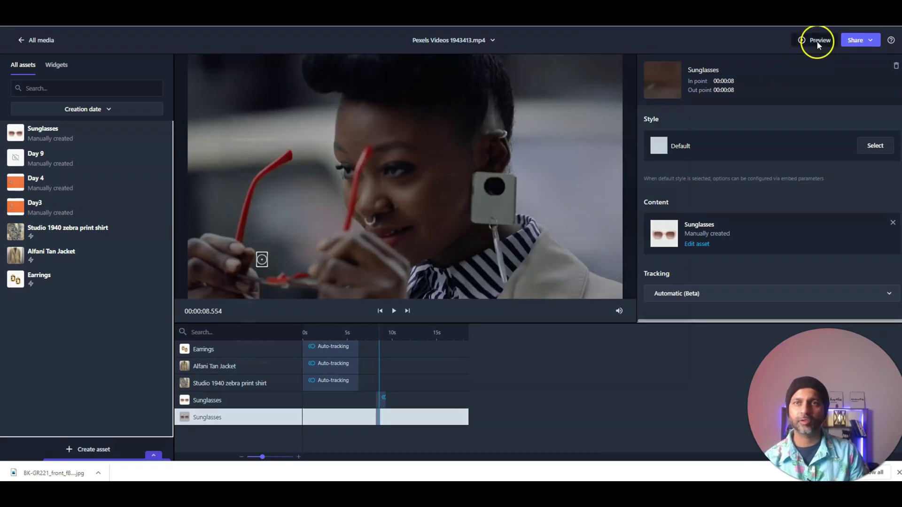
# Preview the video, open the Sunglasses card to check its 79 price, then close the preview
pyautogui.click(818, 42)
pyautogui.click(549, 288)
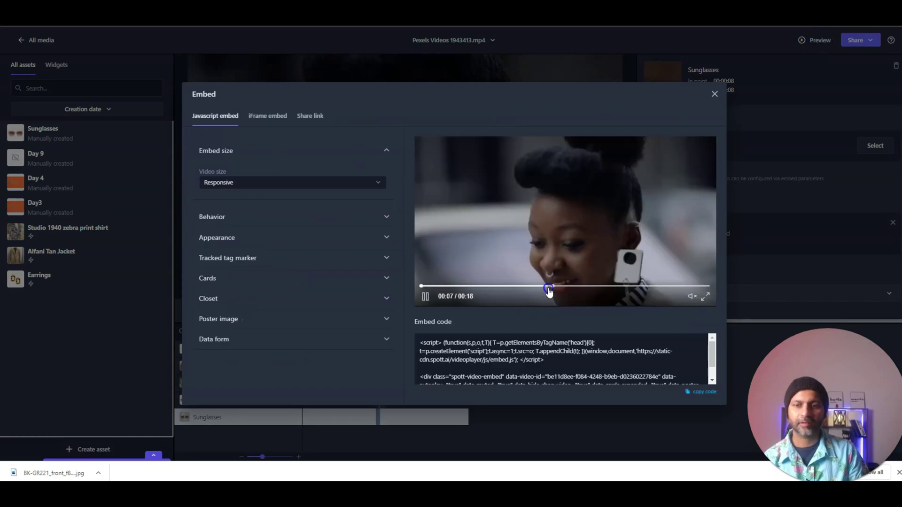
pyautogui.click(498, 234)
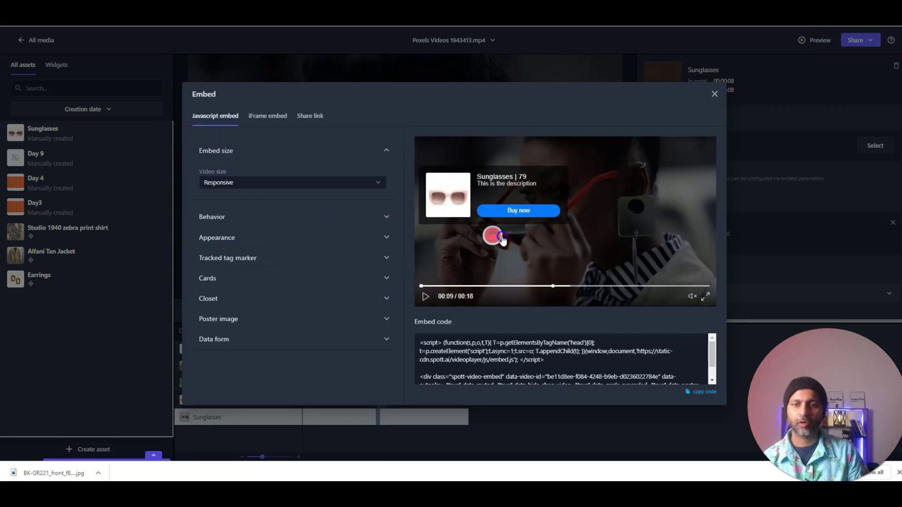
pyautogui.doubleClick(521, 181)
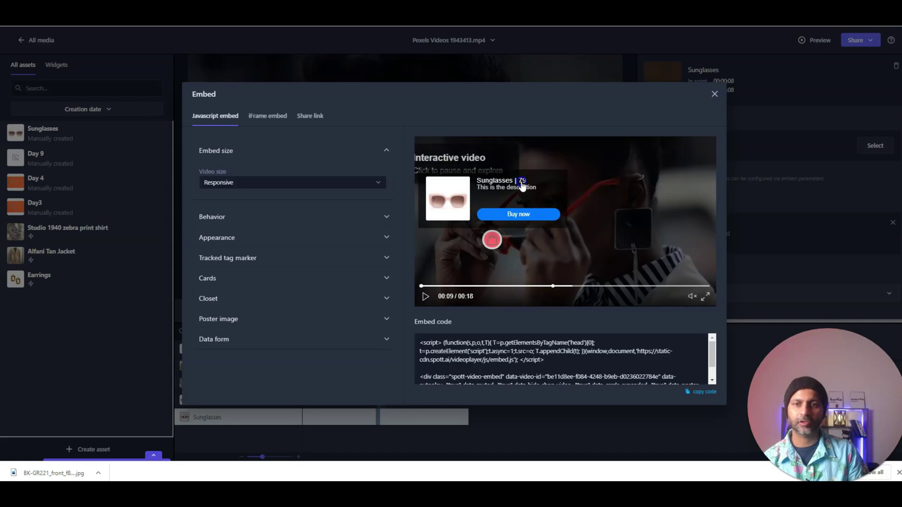
pyautogui.click(541, 192)
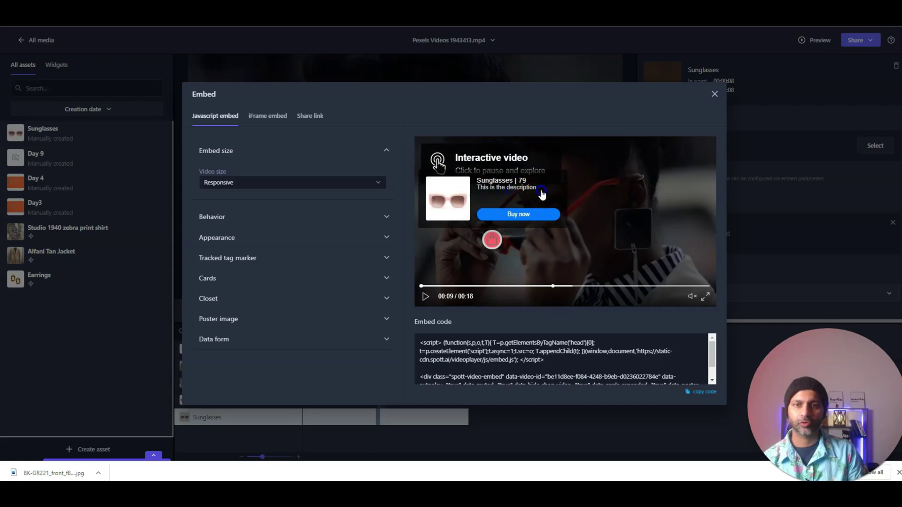
pyautogui.click(504, 183)
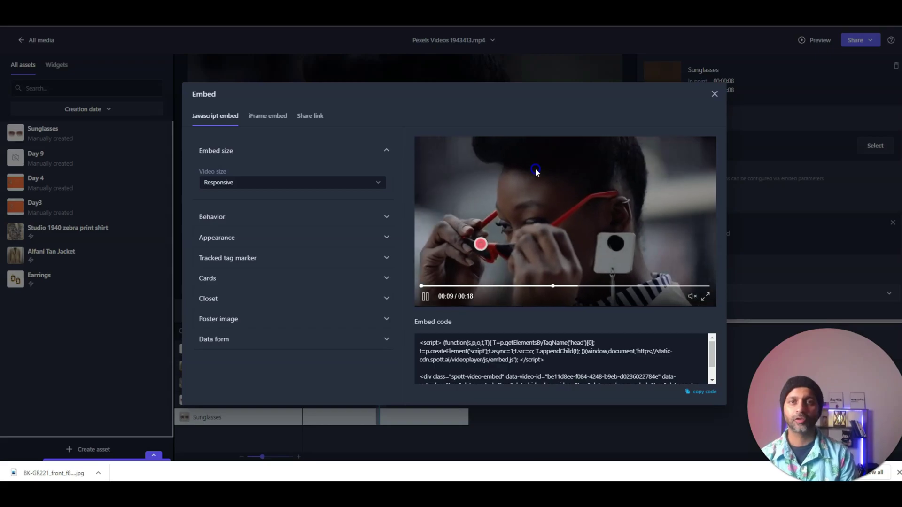
pyautogui.press('Escape')
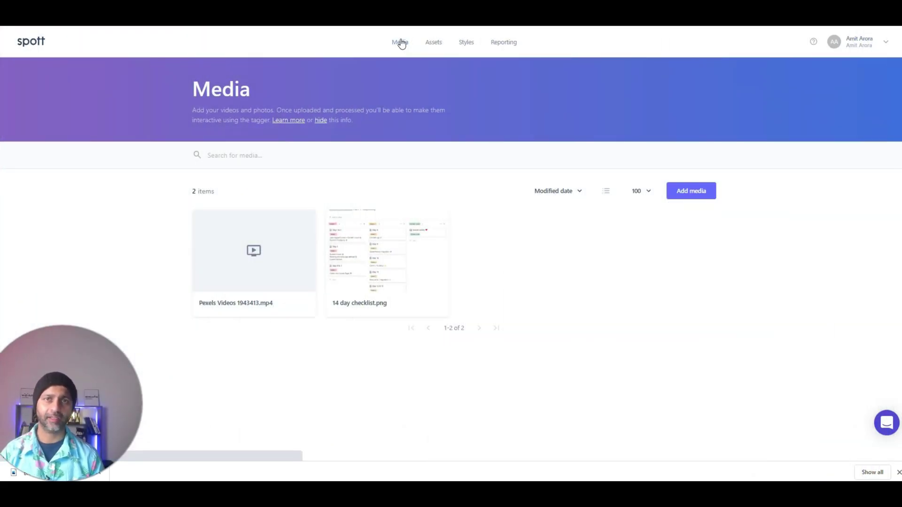
# Append ' | {brand}' to the Sunglasses tag's subtitle and reopen the video preview
pyautogui.click(309, 253)
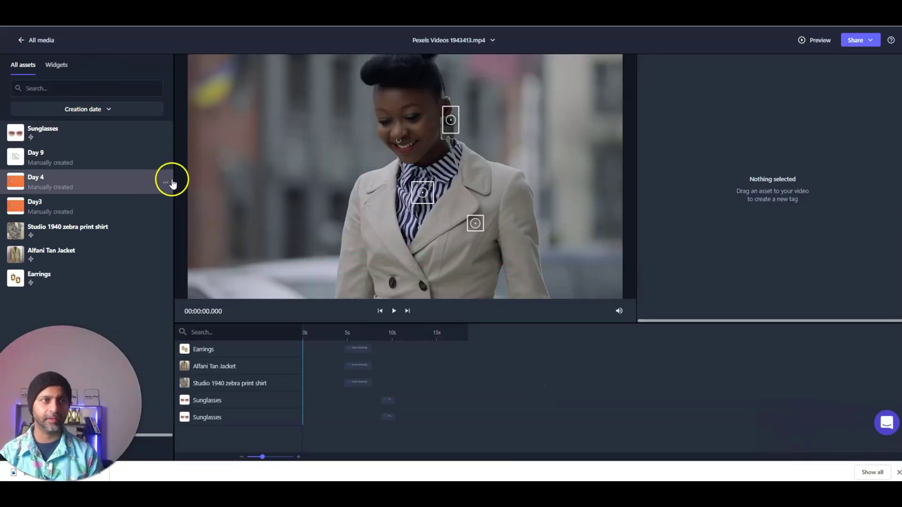
pyautogui.click(395, 403)
pyautogui.click(737, 210)
pyautogui.click(748, 224)
pyautogui.write('| {brand}')
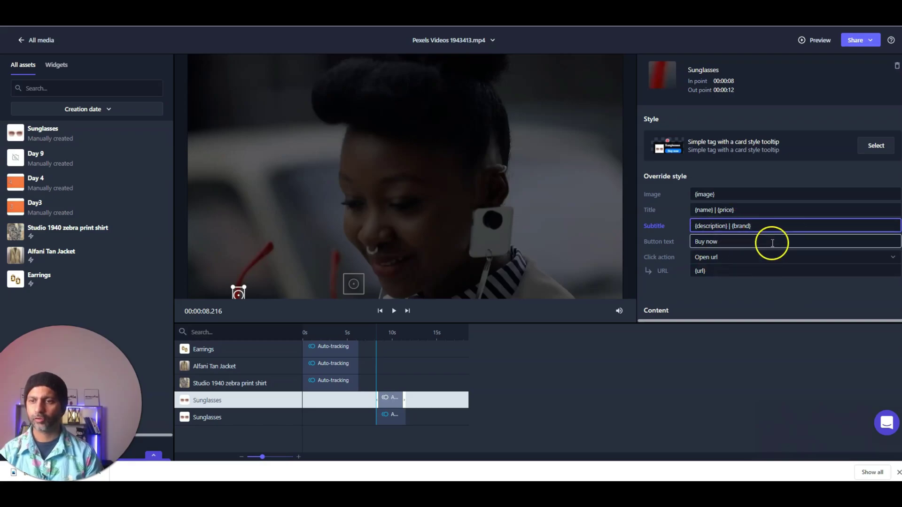
pyautogui.click(659, 243)
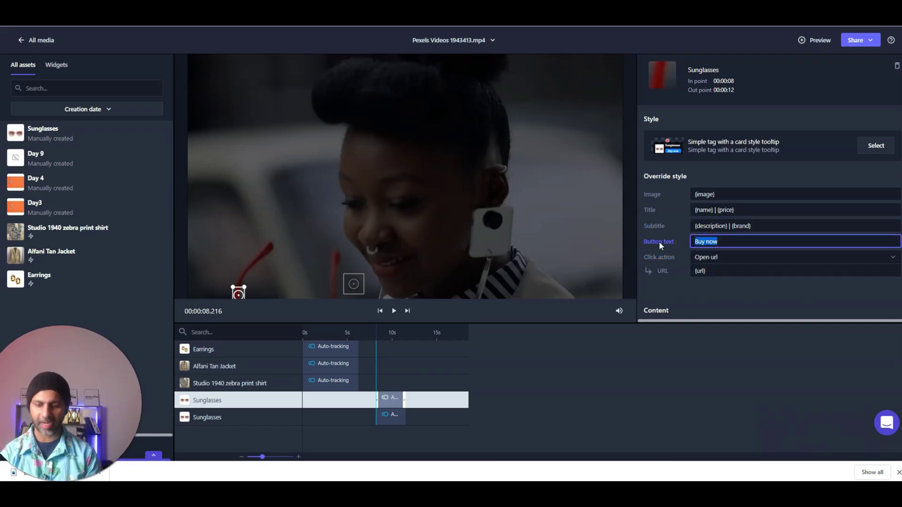
pyautogui.click(809, 41)
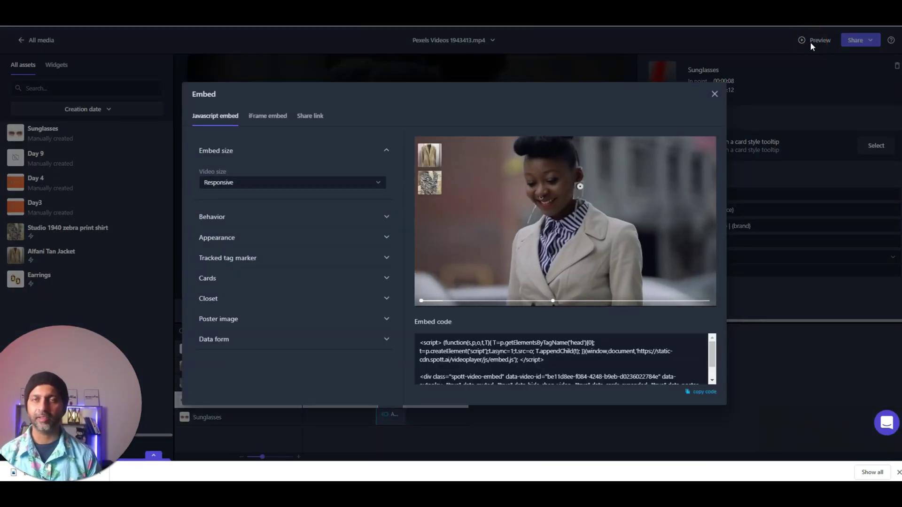
# Try the Earrings, Alfani Tan Jacket, zebra shirt and $79 Sunglasses cards in the preview
pyautogui.click(593, 184)
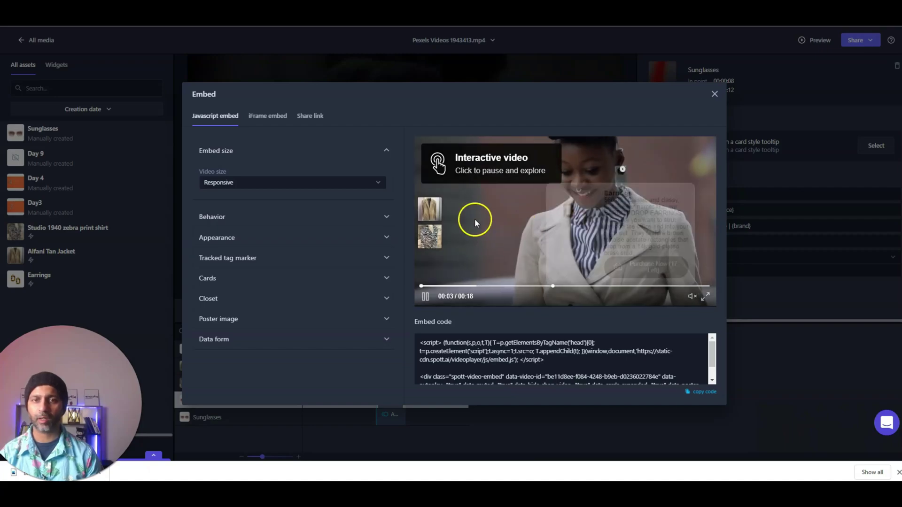
pyautogui.click(431, 213)
pyautogui.click(429, 262)
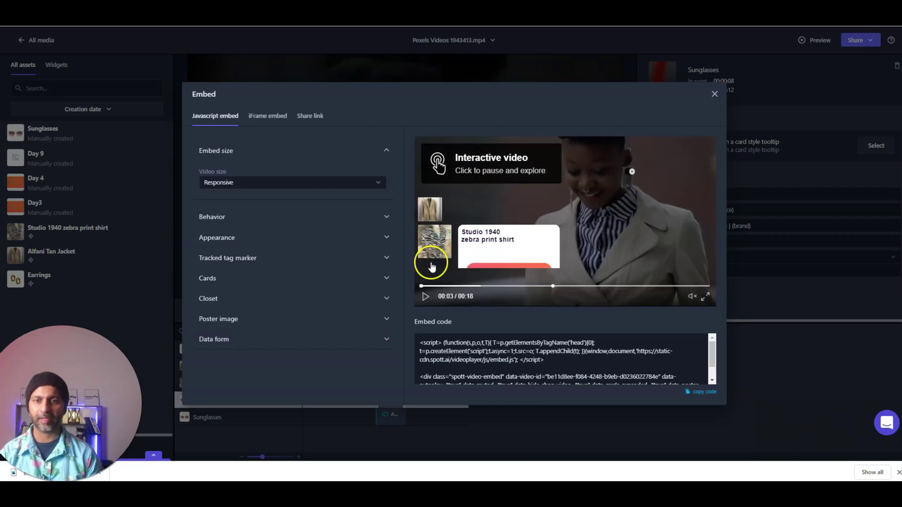
pyautogui.click(486, 252)
pyautogui.click(425, 186)
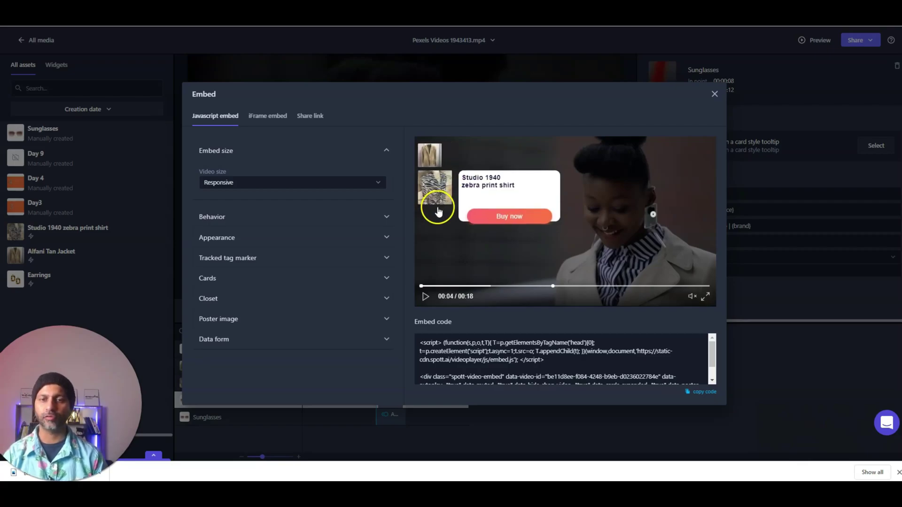
pyautogui.click(512, 243)
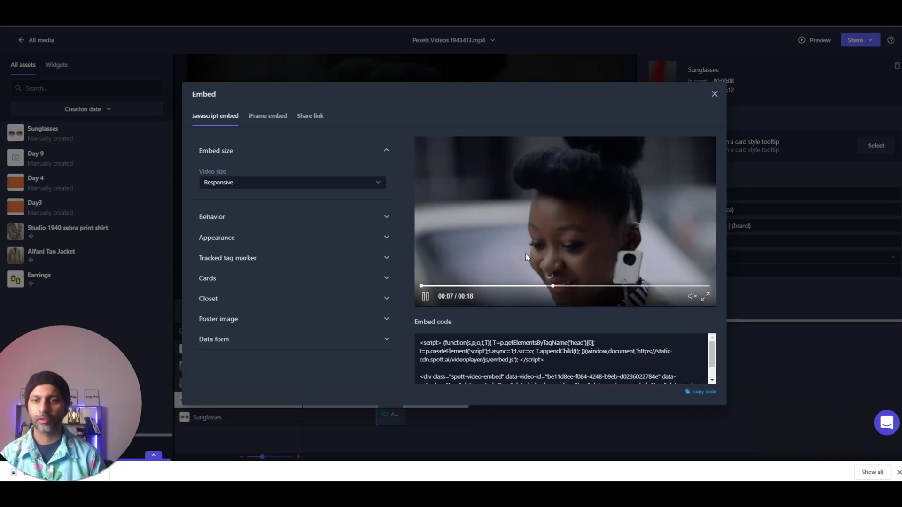
pyautogui.click(492, 238)
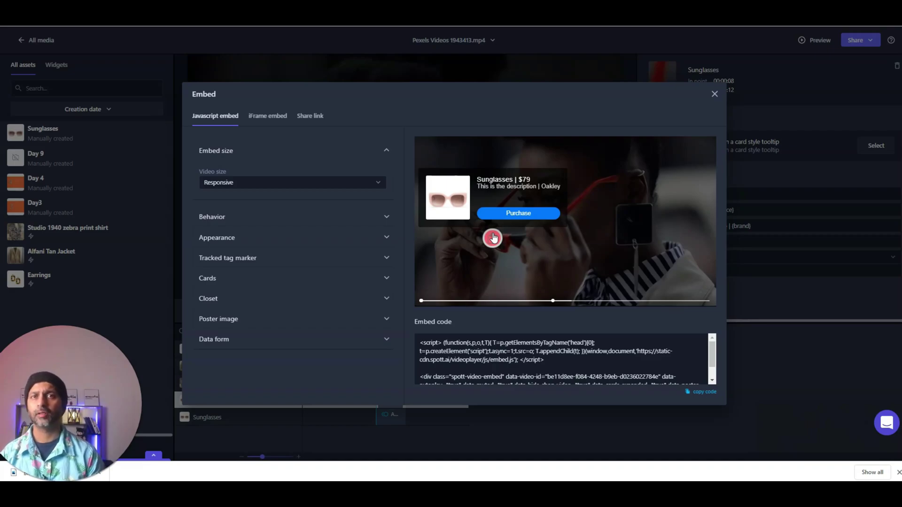
pyautogui.click(494, 238)
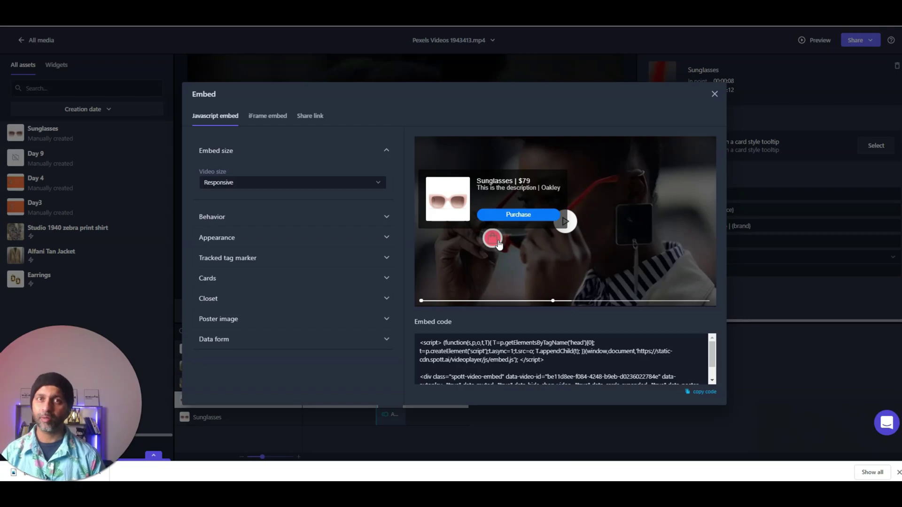
# Copy the video's JavaScript embed code from Share > Embed & Share
pyautogui.click(874, 41)
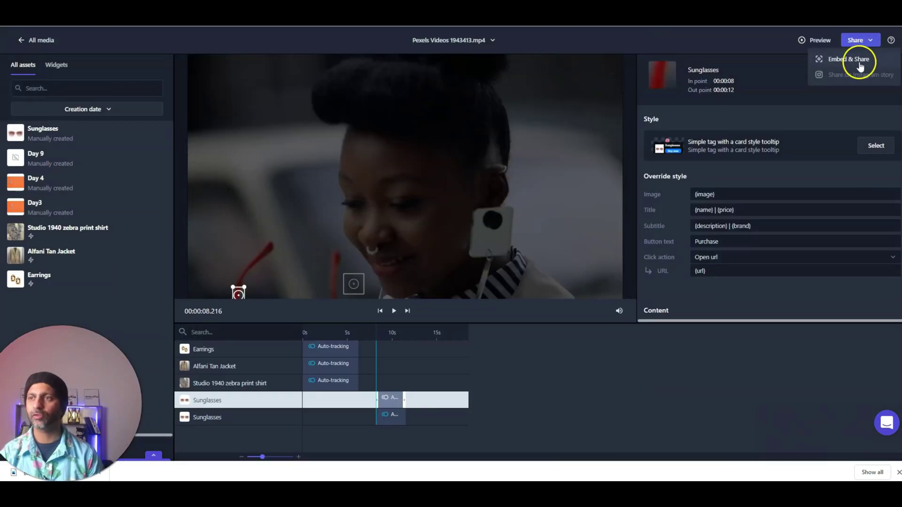
pyautogui.click(859, 61)
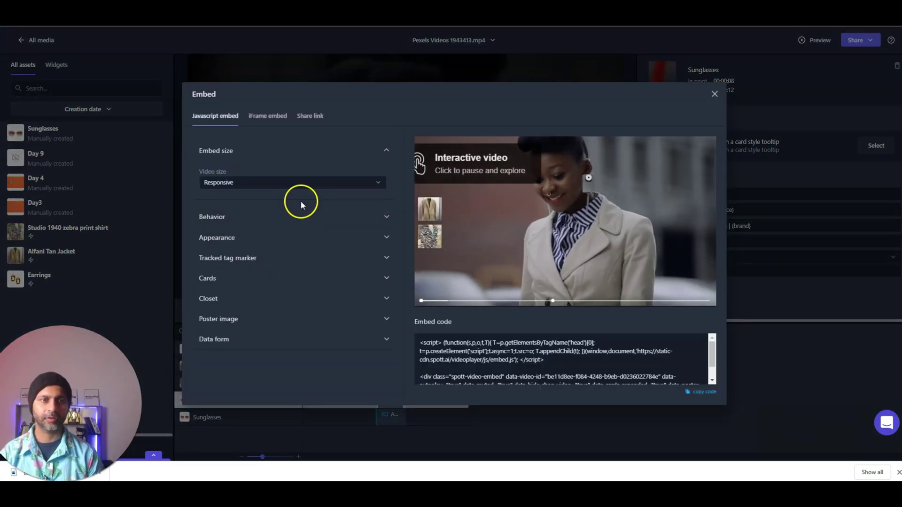
pyautogui.scroll(-2, 680, 369)
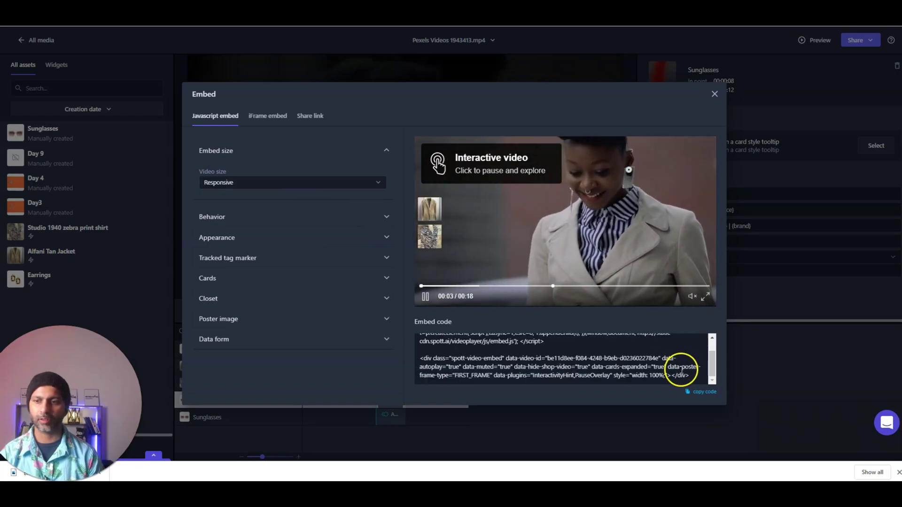
pyautogui.click(704, 391)
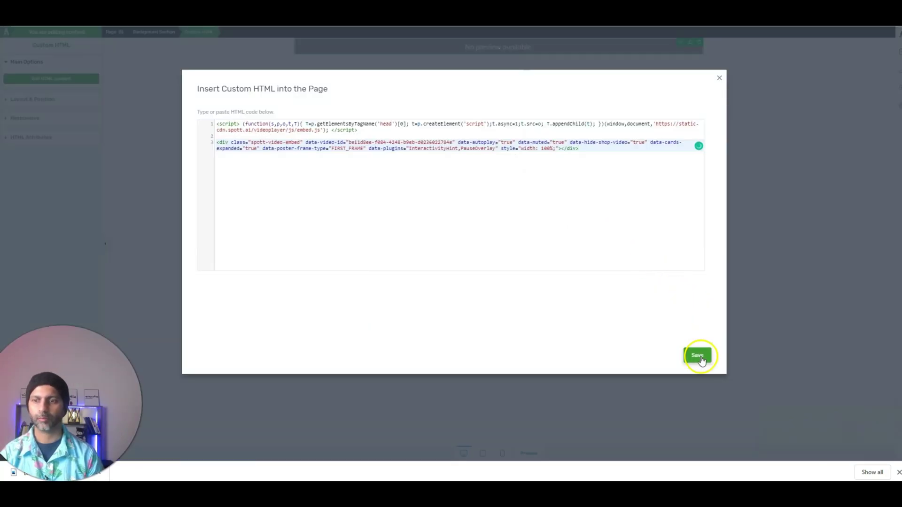
# Save the pasted embed code to the page and open the Earrings card on the live page
pyautogui.click(697, 355)
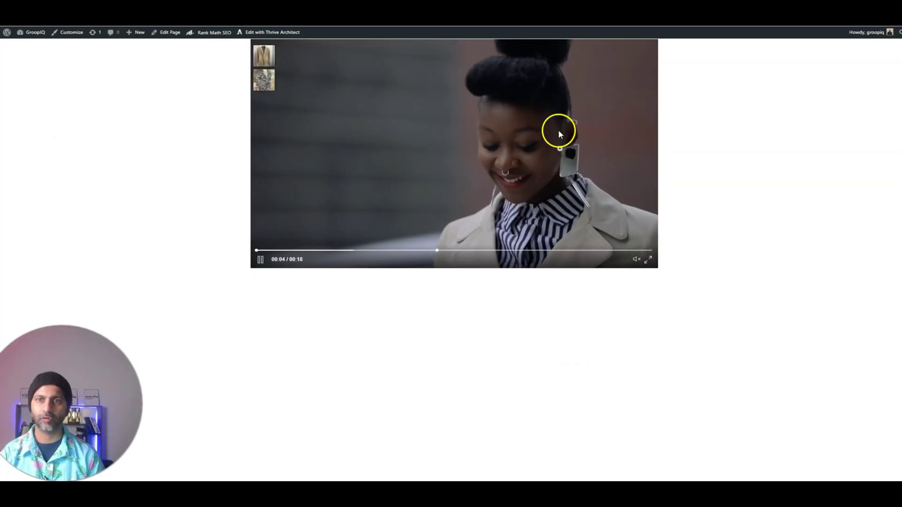
pyautogui.click(560, 158)
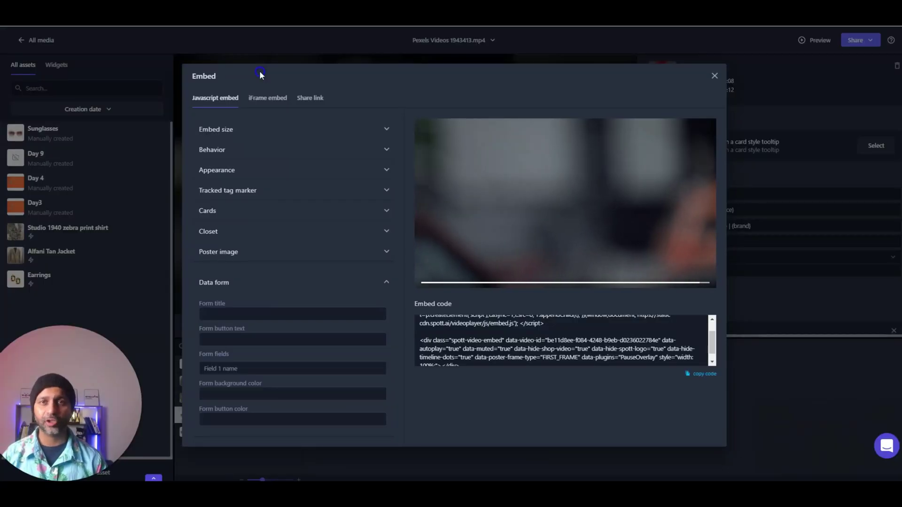